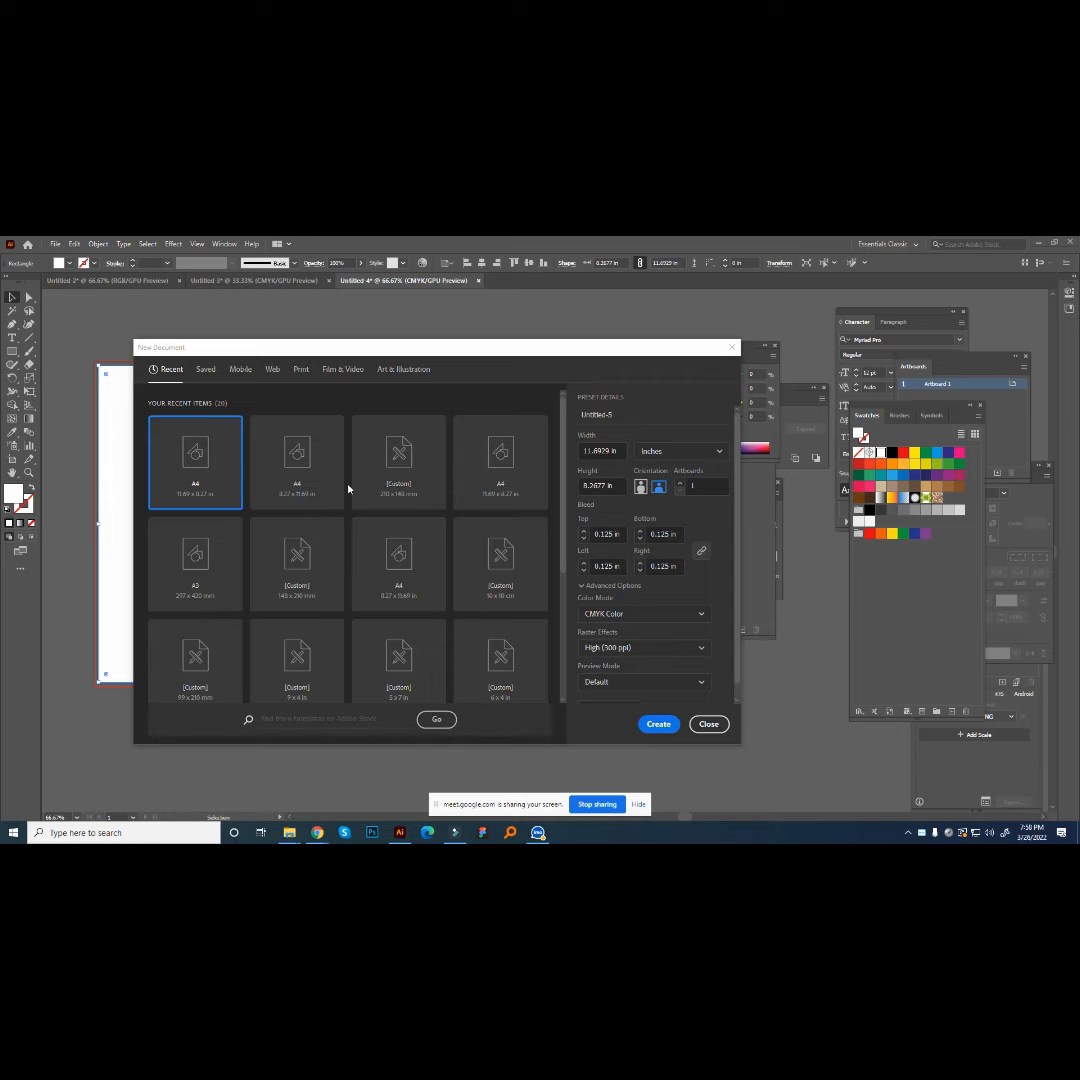
- Create a landscape A4 document from the 8.27 x 11.69 in preset and move the Align panel clear of the artboard
click(296, 458)
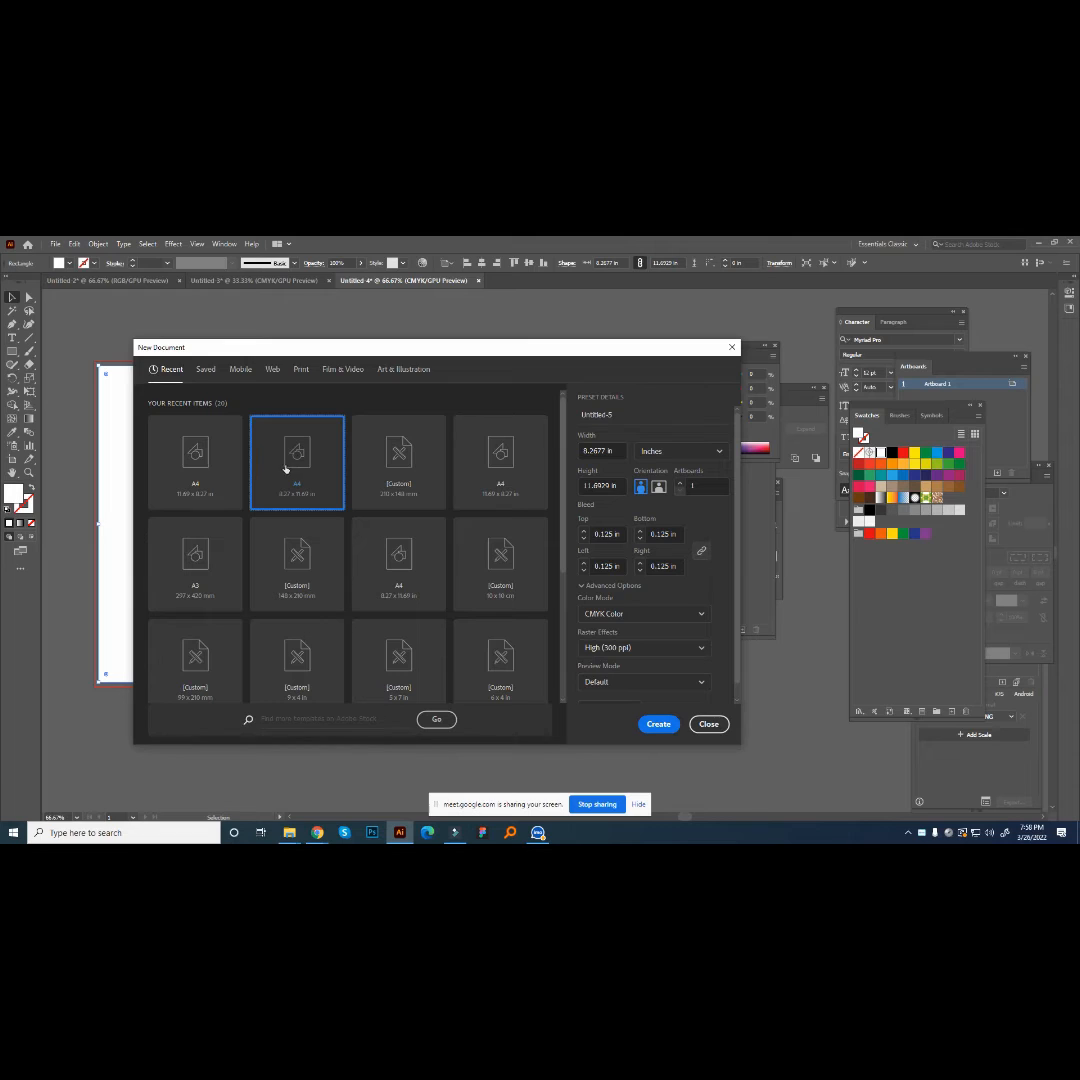
click(660, 487)
drag(666, 355, 676, 331)
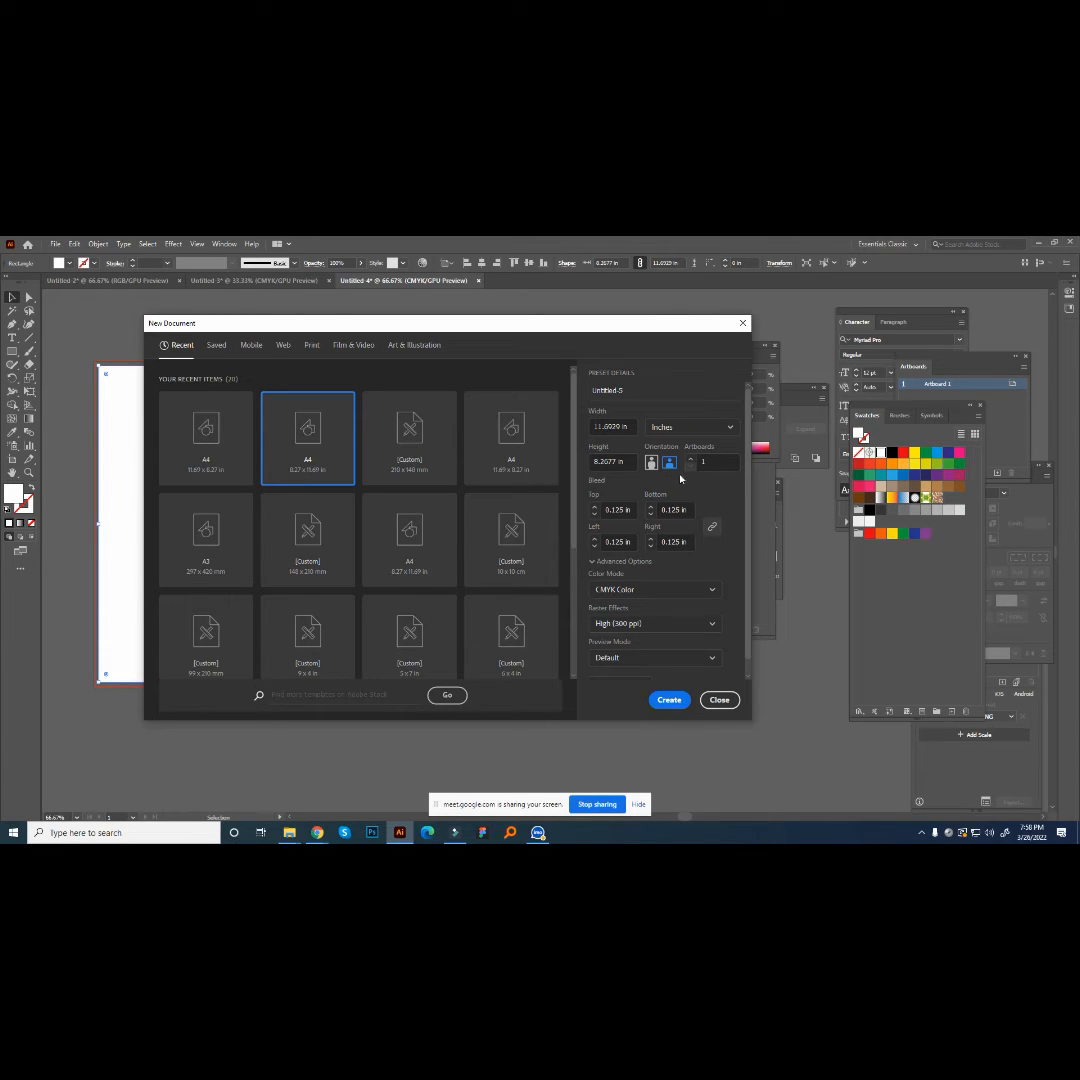
click(668, 700)
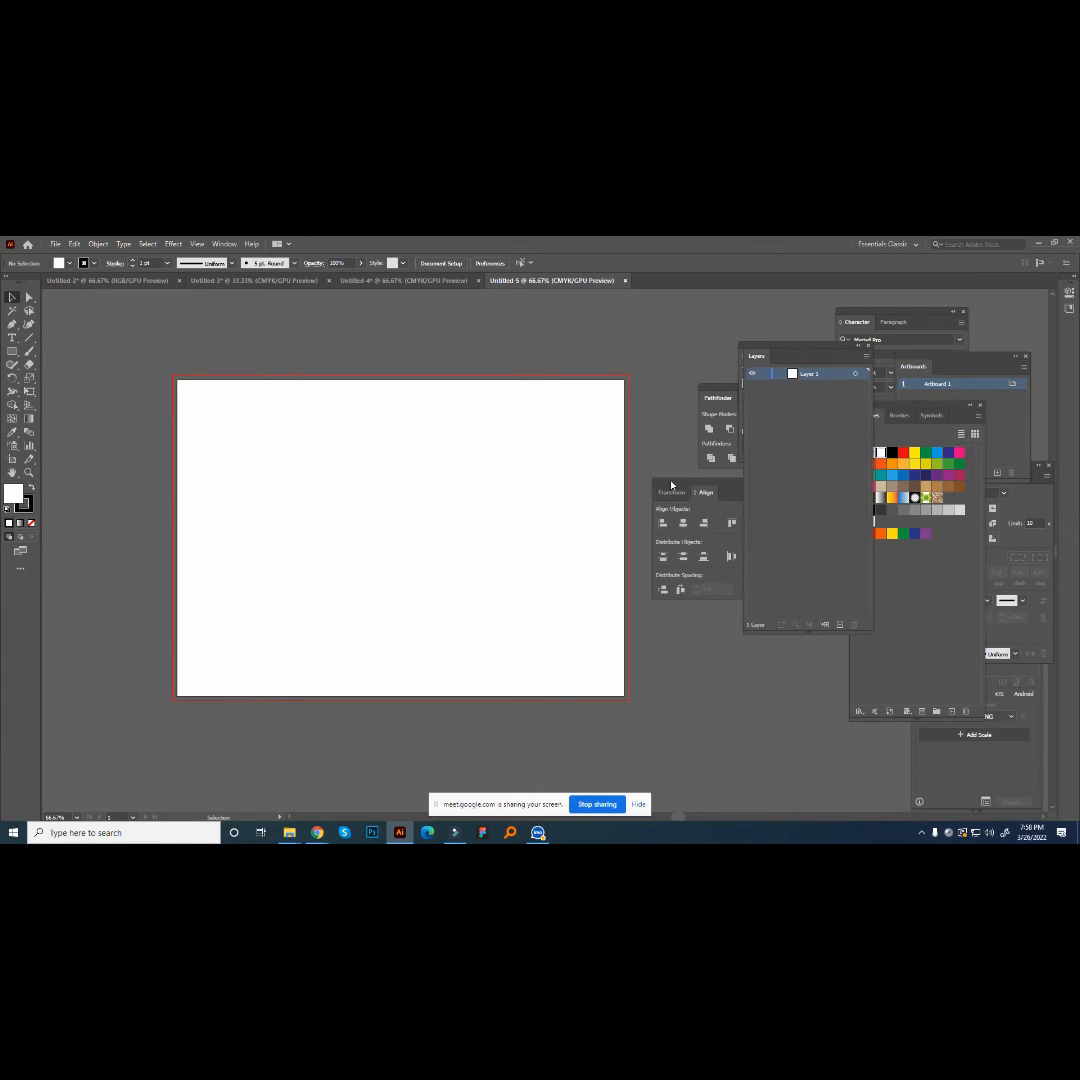
drag(671, 486, 790, 484)
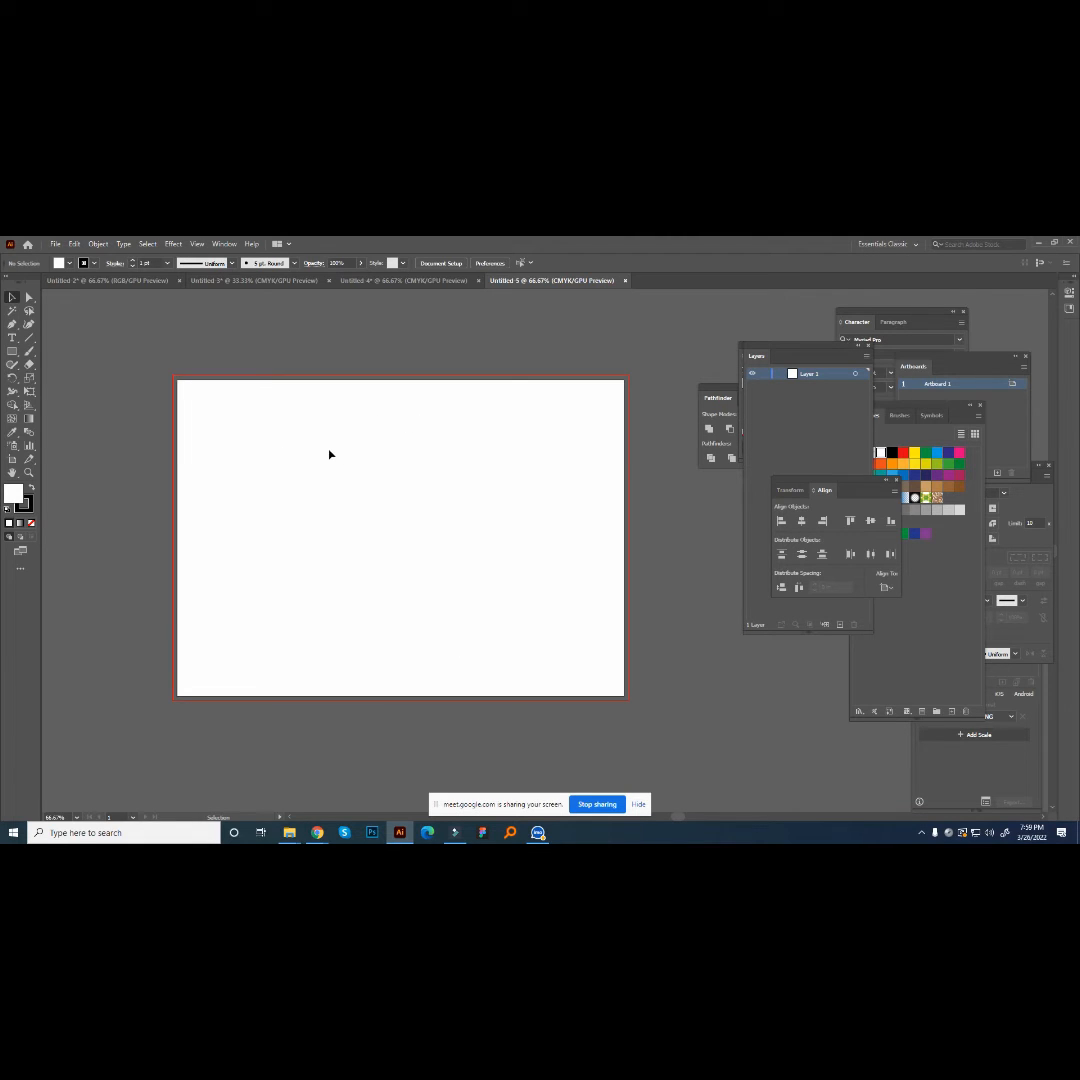
- Draw a white rectangle 210 mm wide and 297 mm high with the Rectangle tool
click(10, 352)
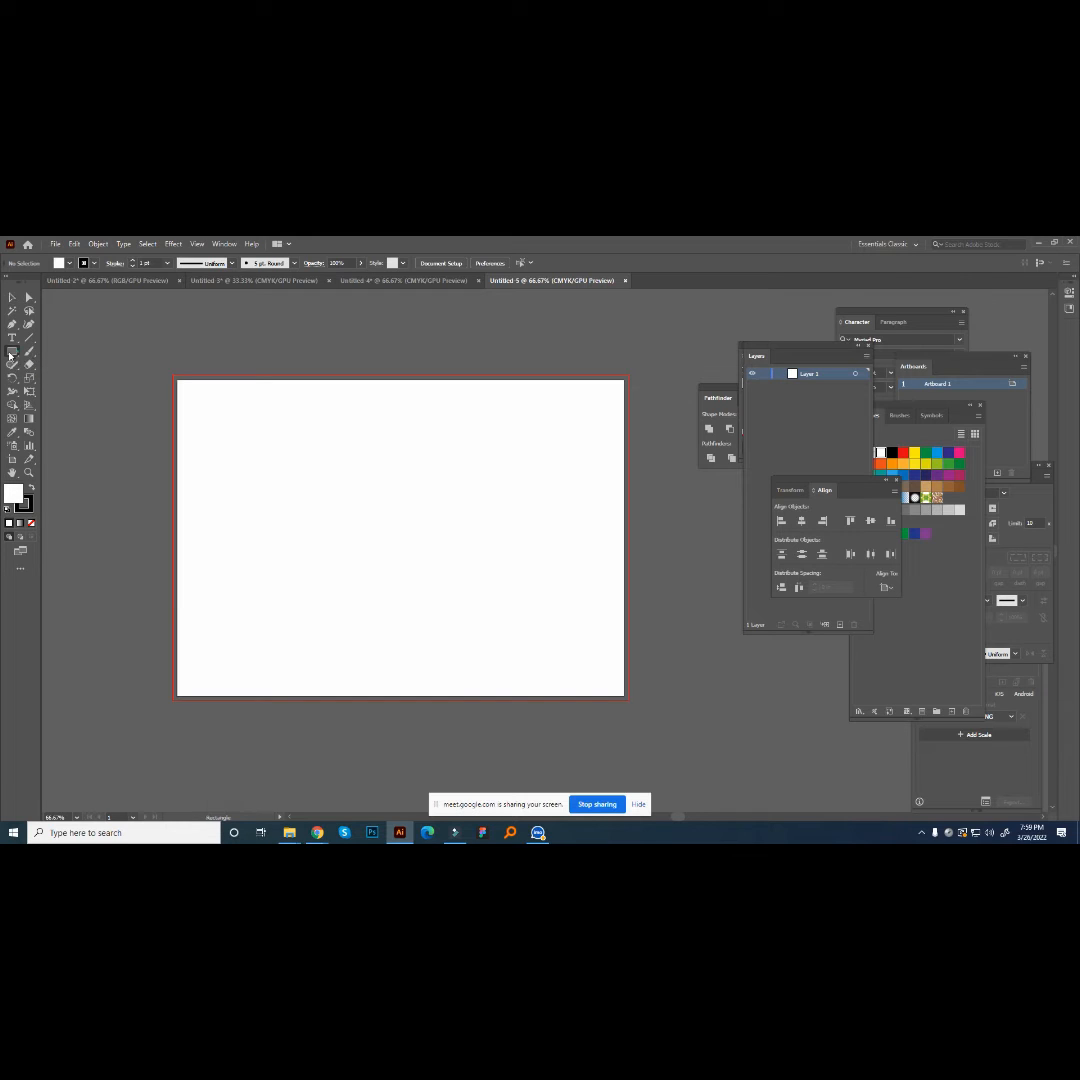
click(431, 361)
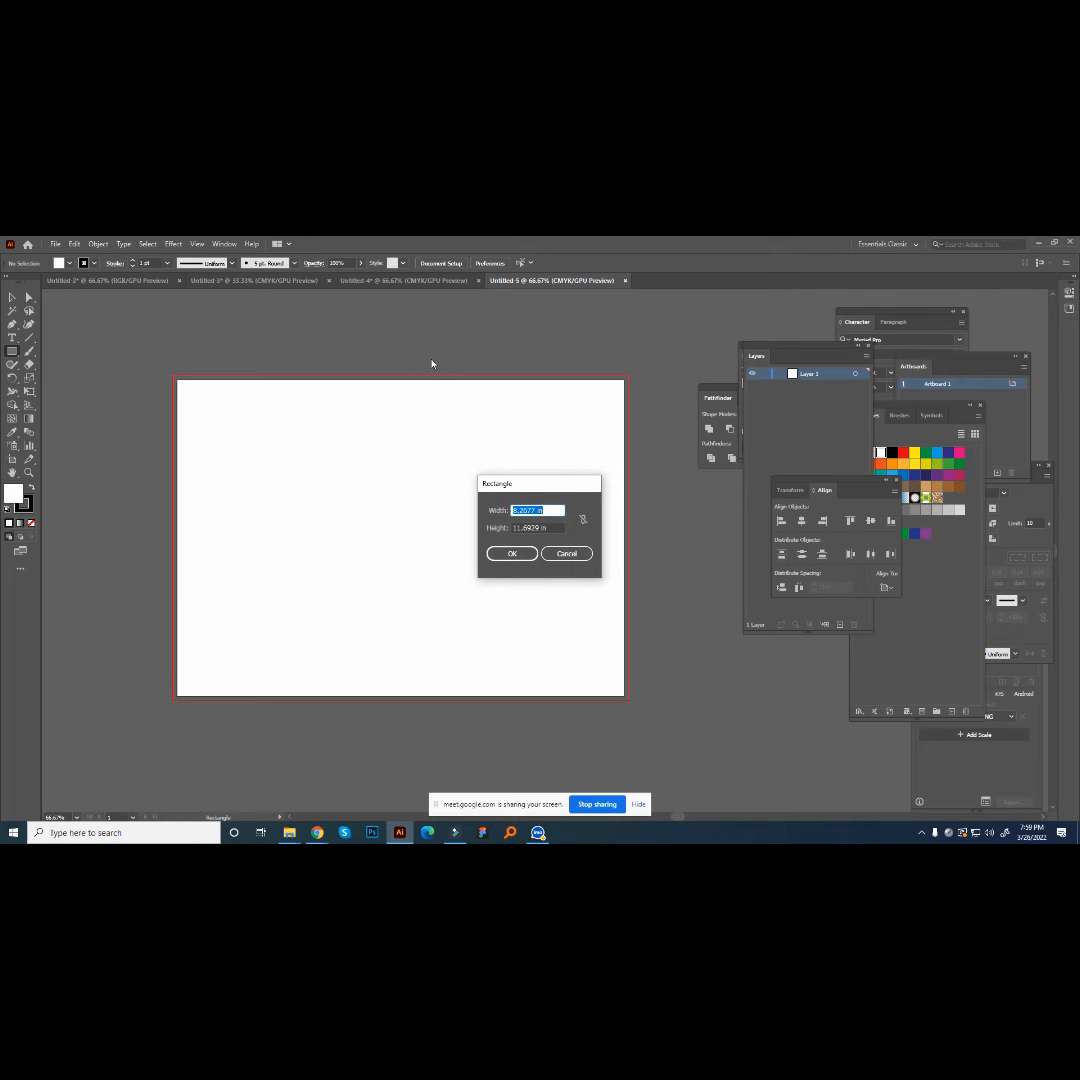
text(210mm)
key(Tab)
text(29)
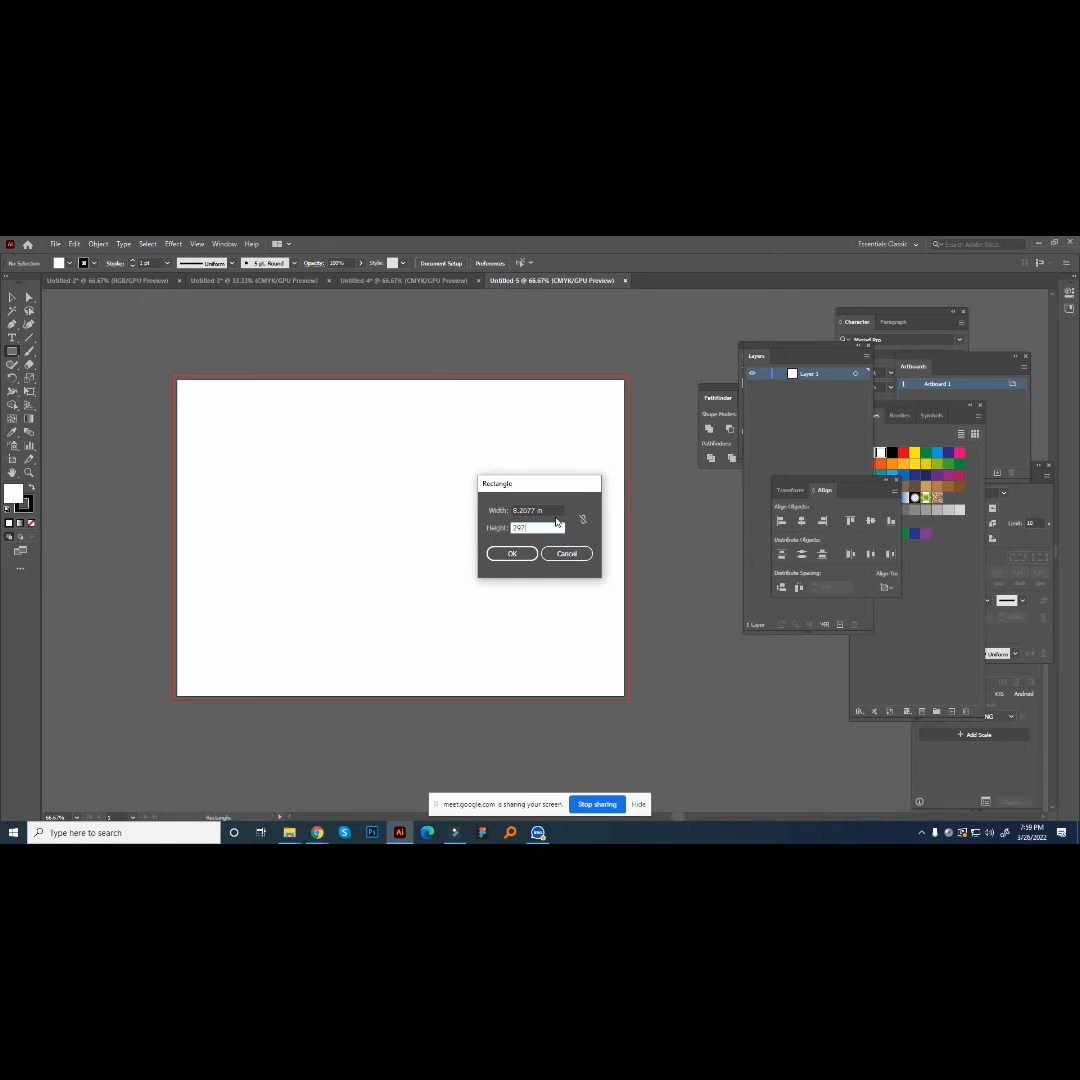
key(Return)
- Rotate the rectangle to landscape and centre it horizontally and vertically on the artboard
click(12, 297)
scroll(205, 504, down, 2)
drag(497, 621, 602, 476)
click(482, 262)
click(529, 263)
click(573, 545)
scroll(477, 562, up, 1)
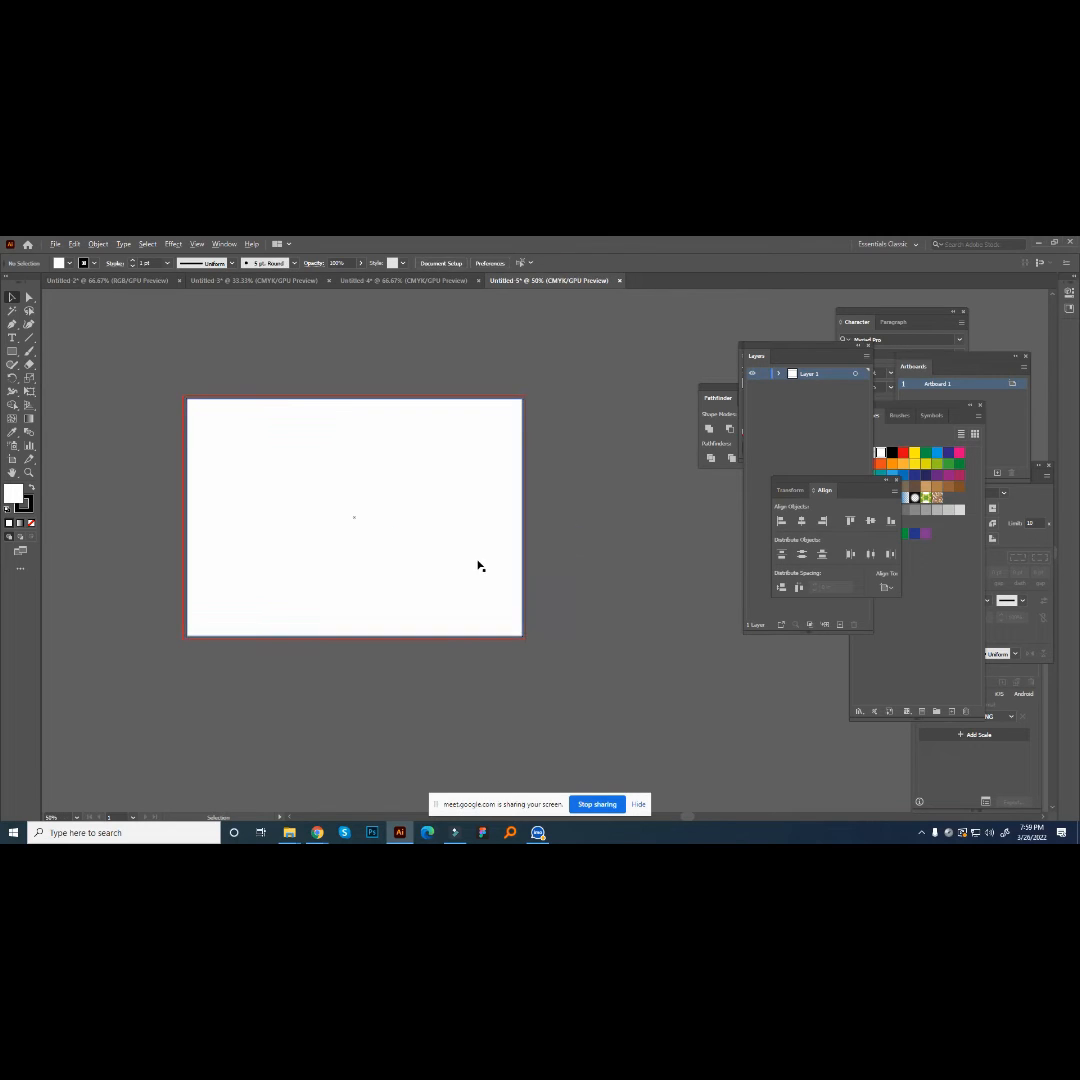
- Stretch the rectangle from its centre to the bleed lines on all four sides
click(467, 540)
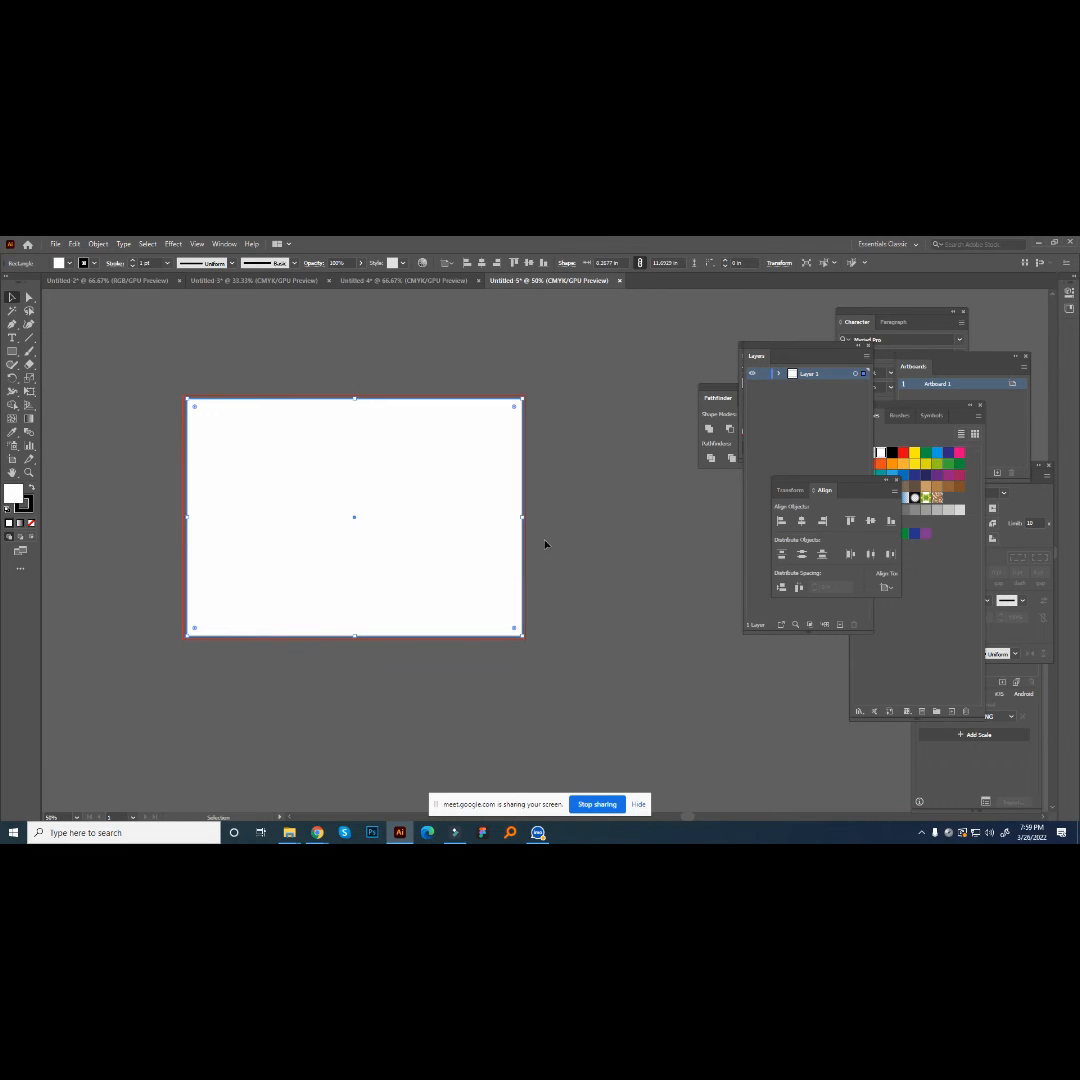
scroll(555, 535, down, 2)
scroll(555, 535, up, 1)
drag(187, 490, 183, 490)
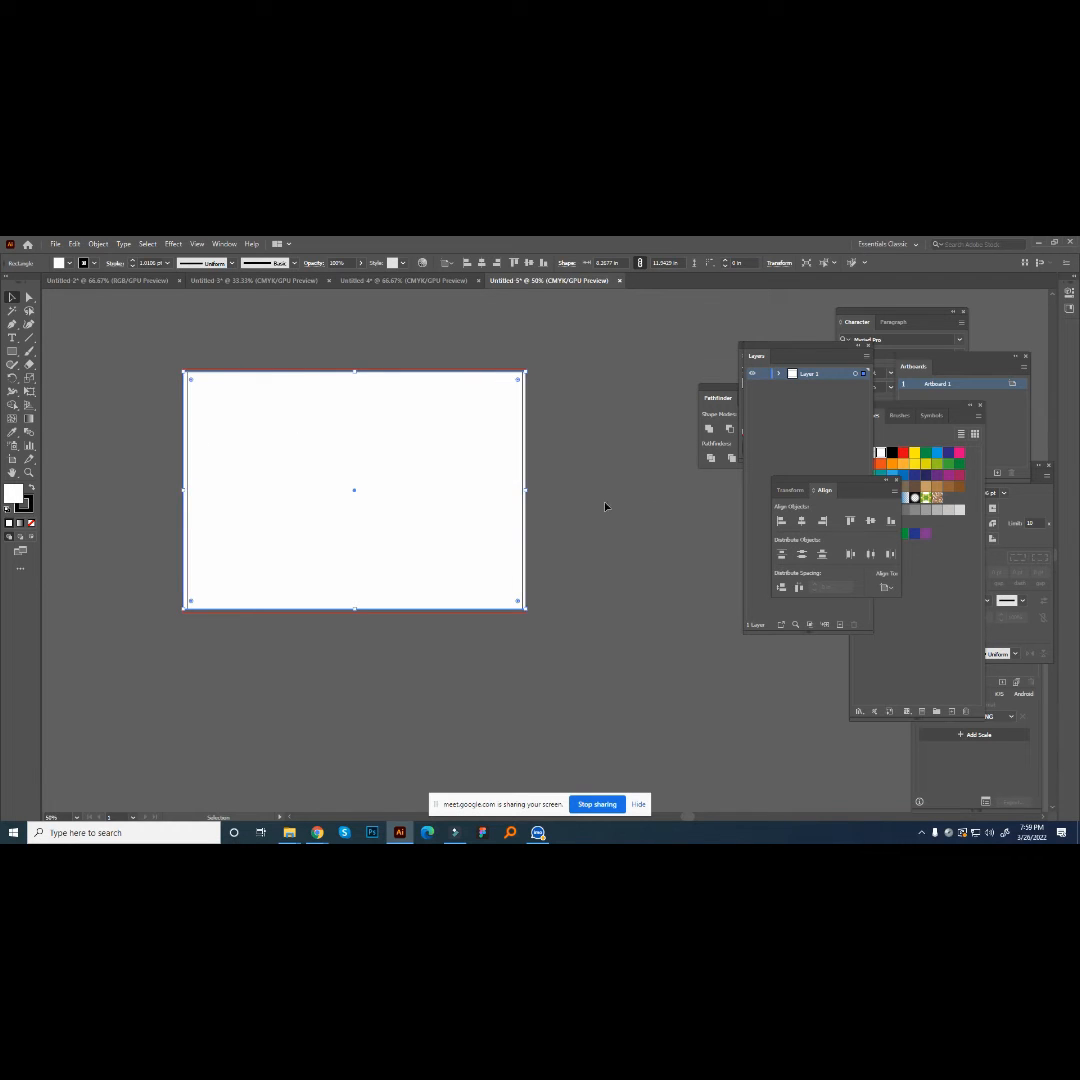
drag(355, 371, 354, 368)
click(647, 446)
scroll(336, 557, up, 2)
scroll(336, 557, down, 1)
scroll(338, 560, up, 1)
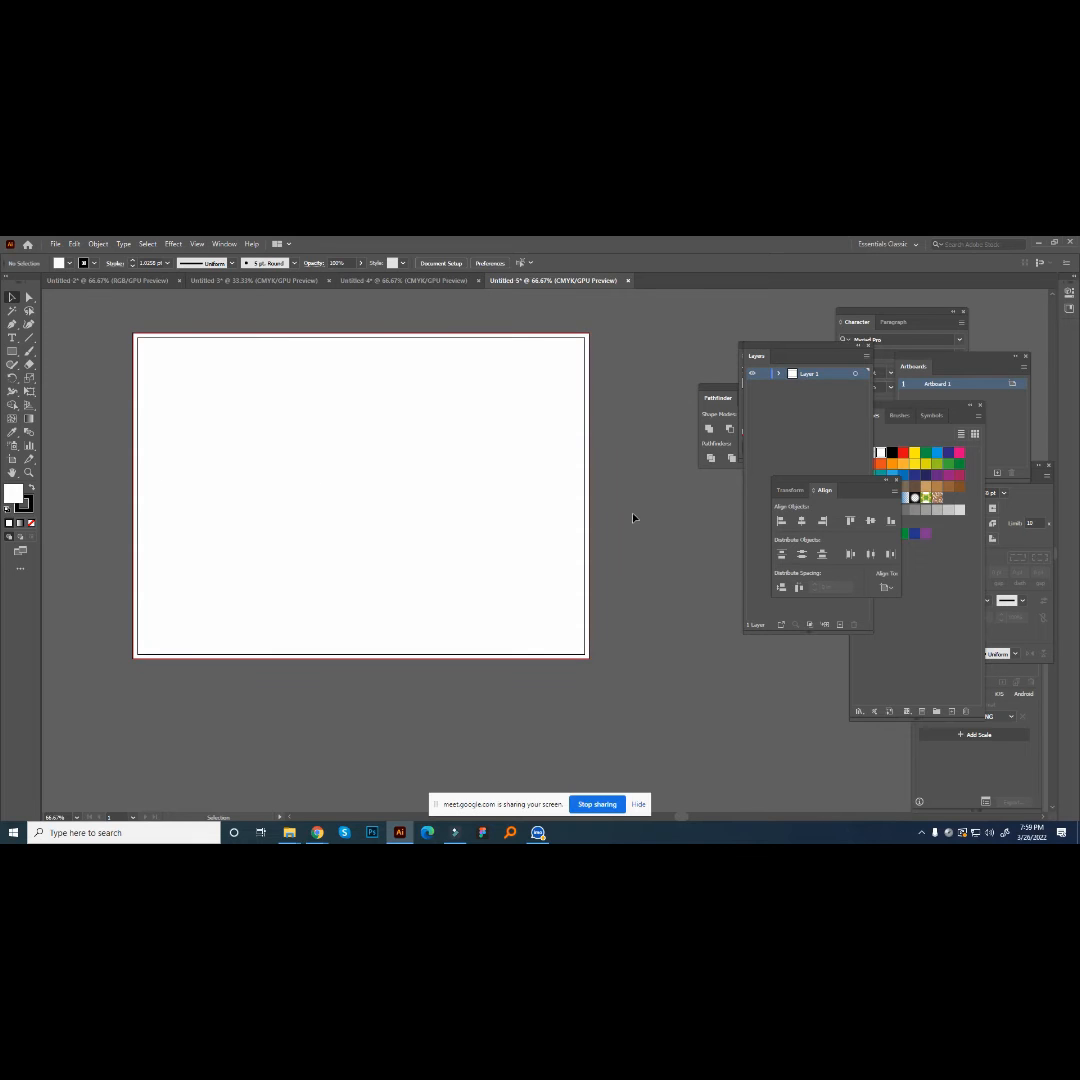
- Undo the stretching of the rectangle to the bleed lines
click(580, 553)
click(590, 500)
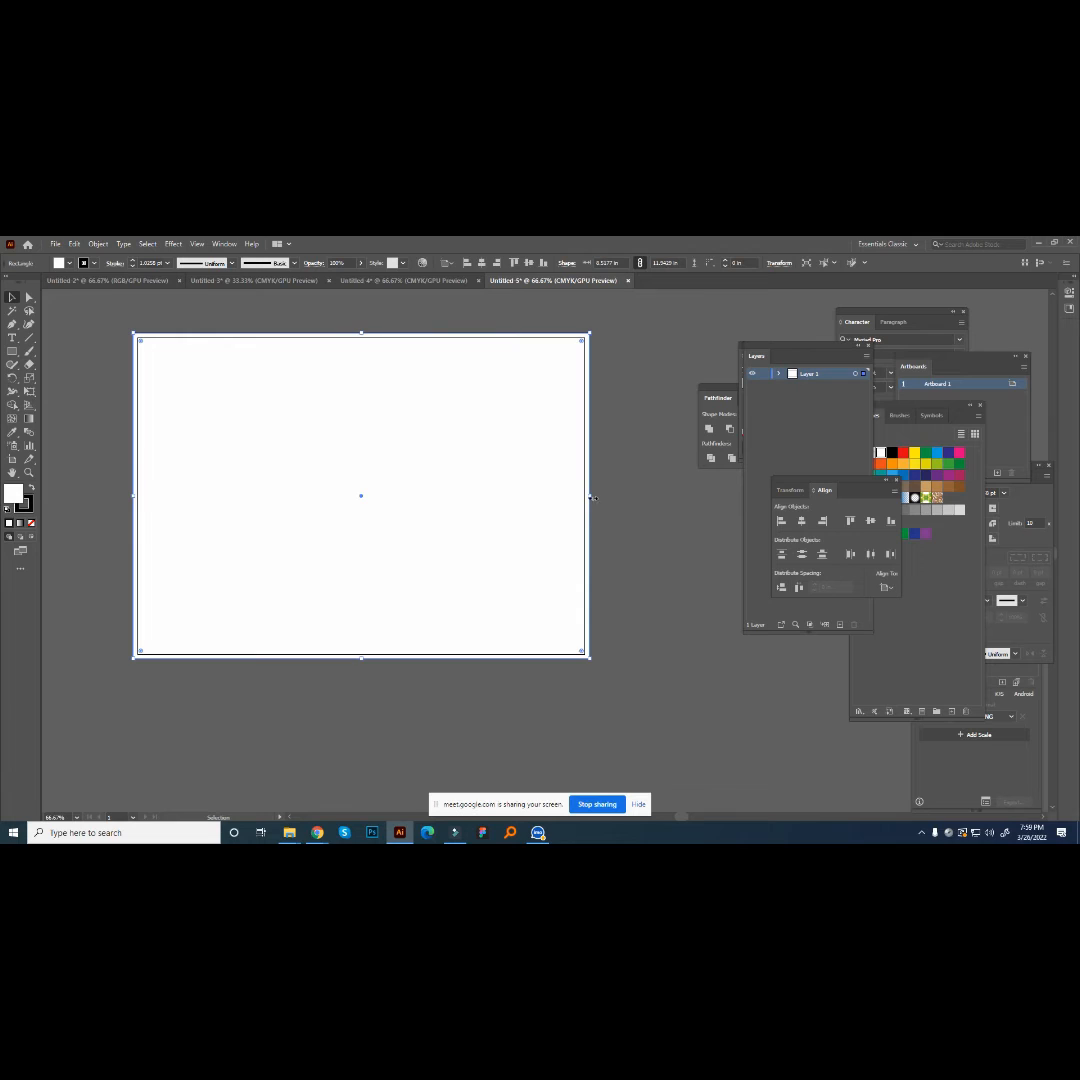
key(ctrl+z)
key(ctrl+z)
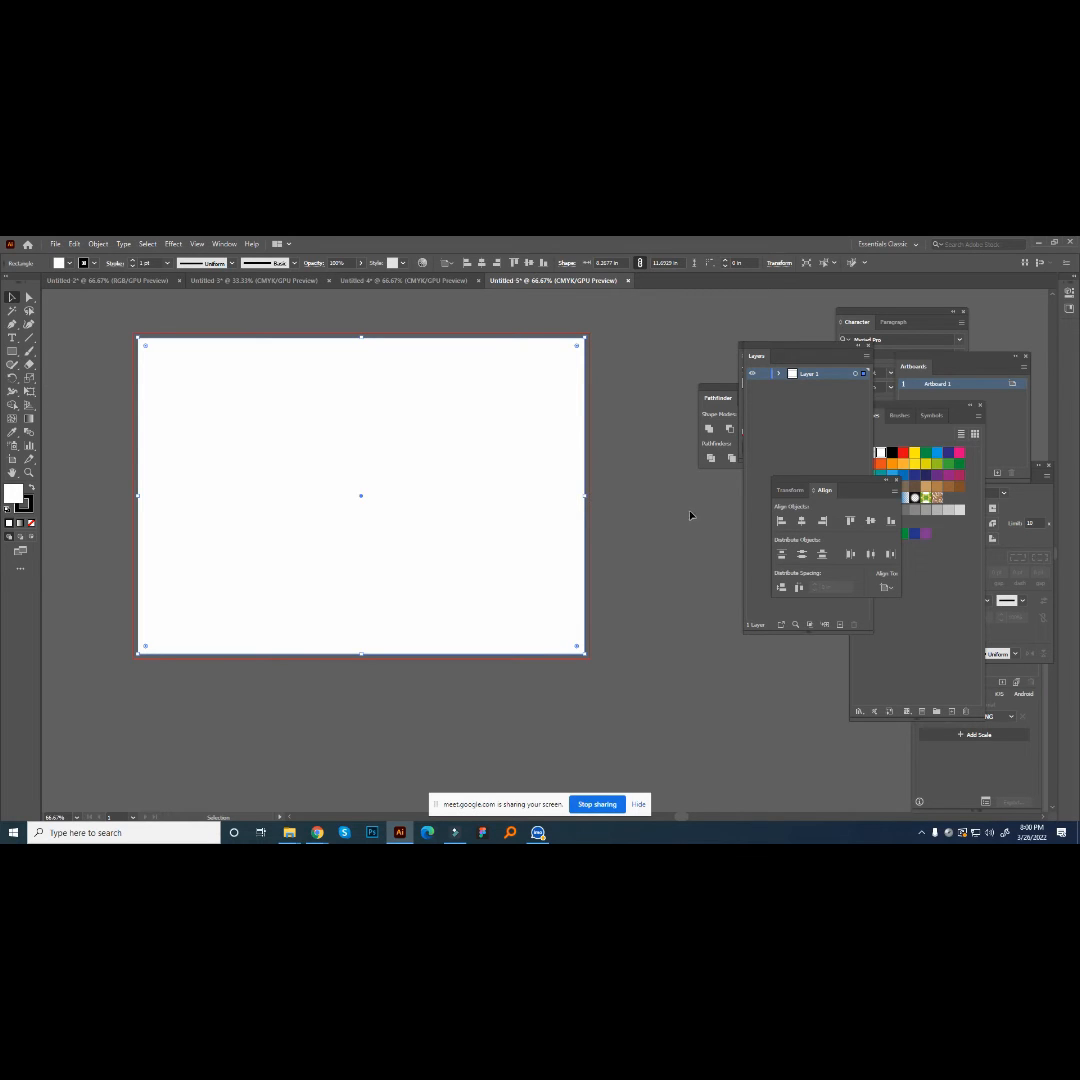
- Split the rectangle into a grid of 1 row and 3 columns, with the preview turned on
click(98, 243)
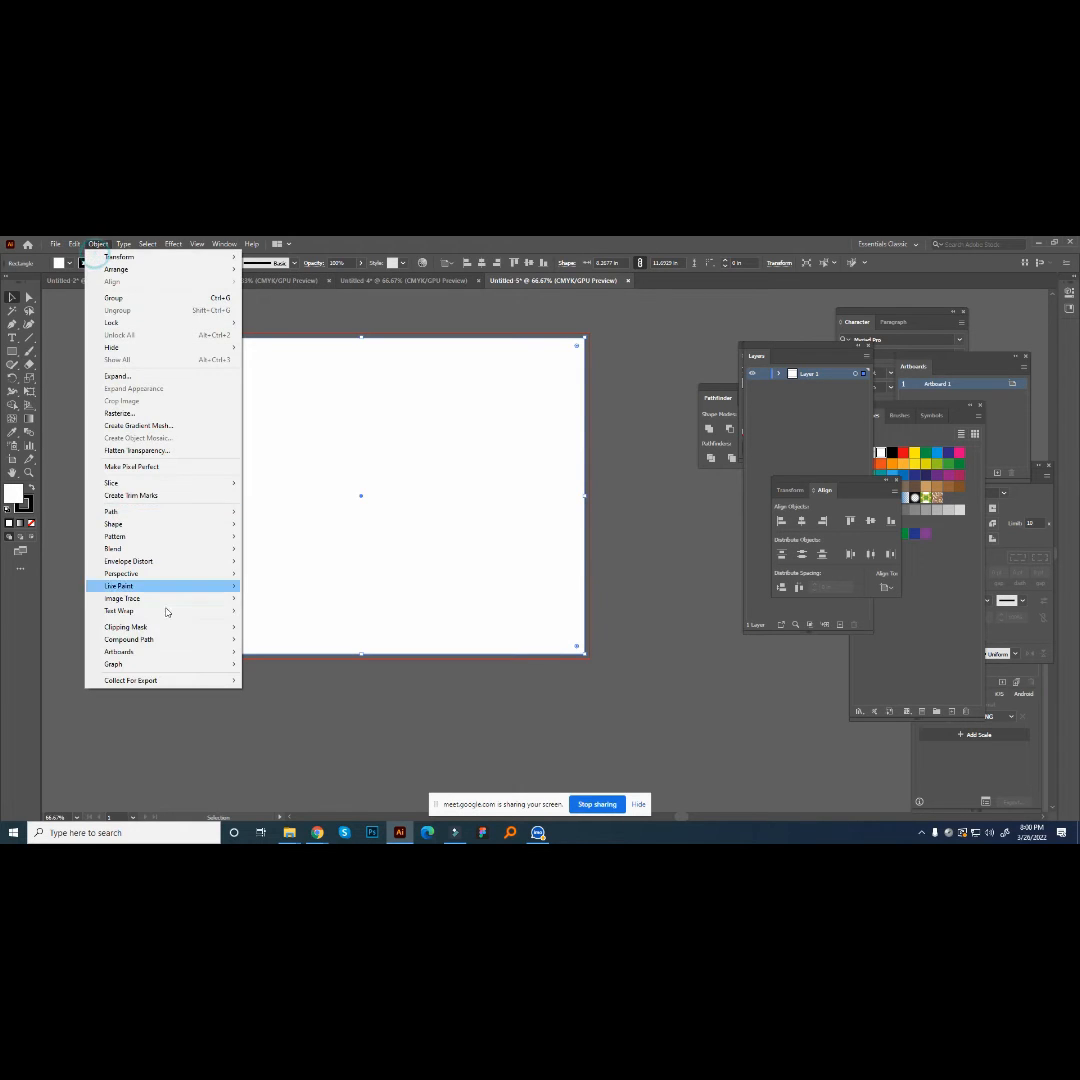
click(139, 511)
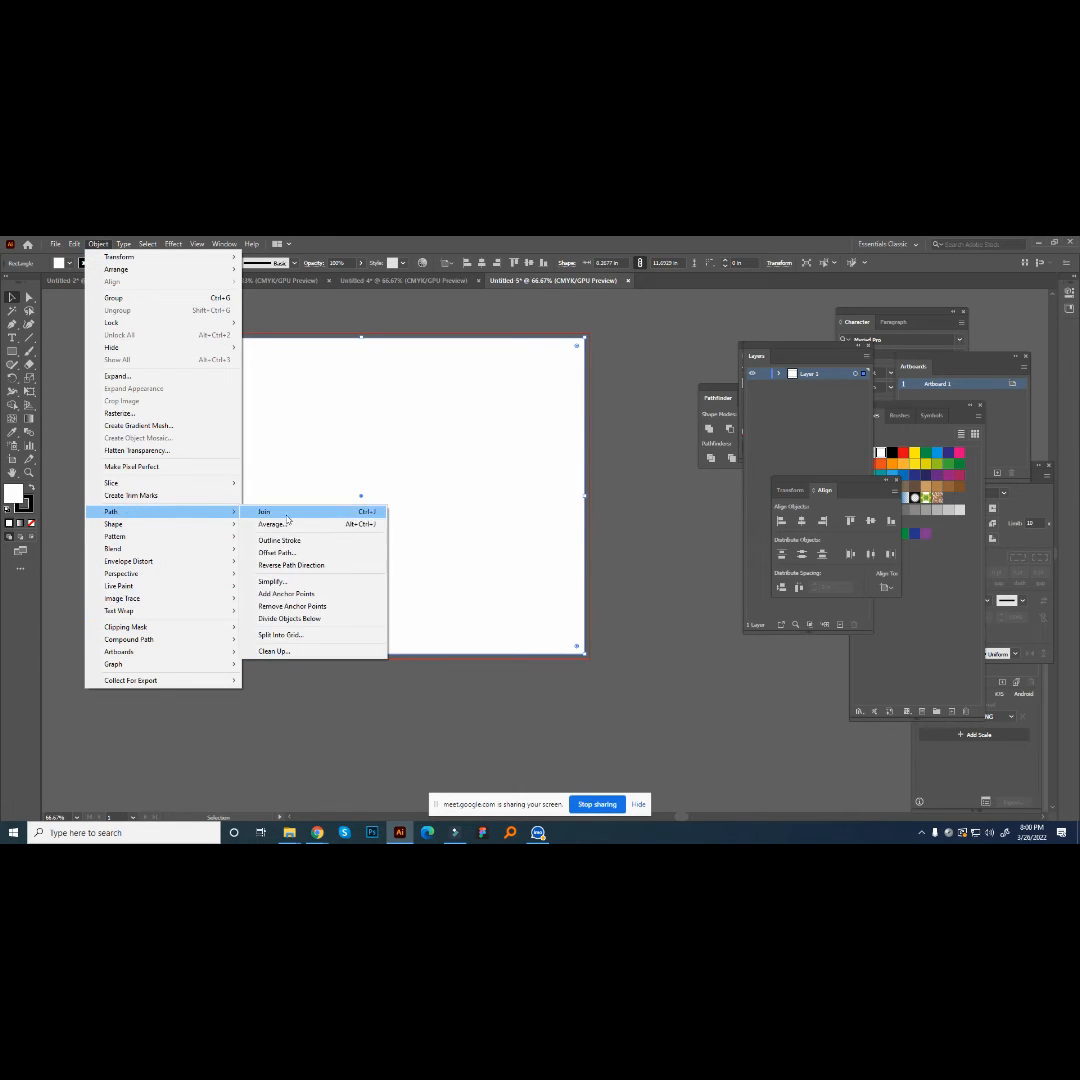
click(294, 636)
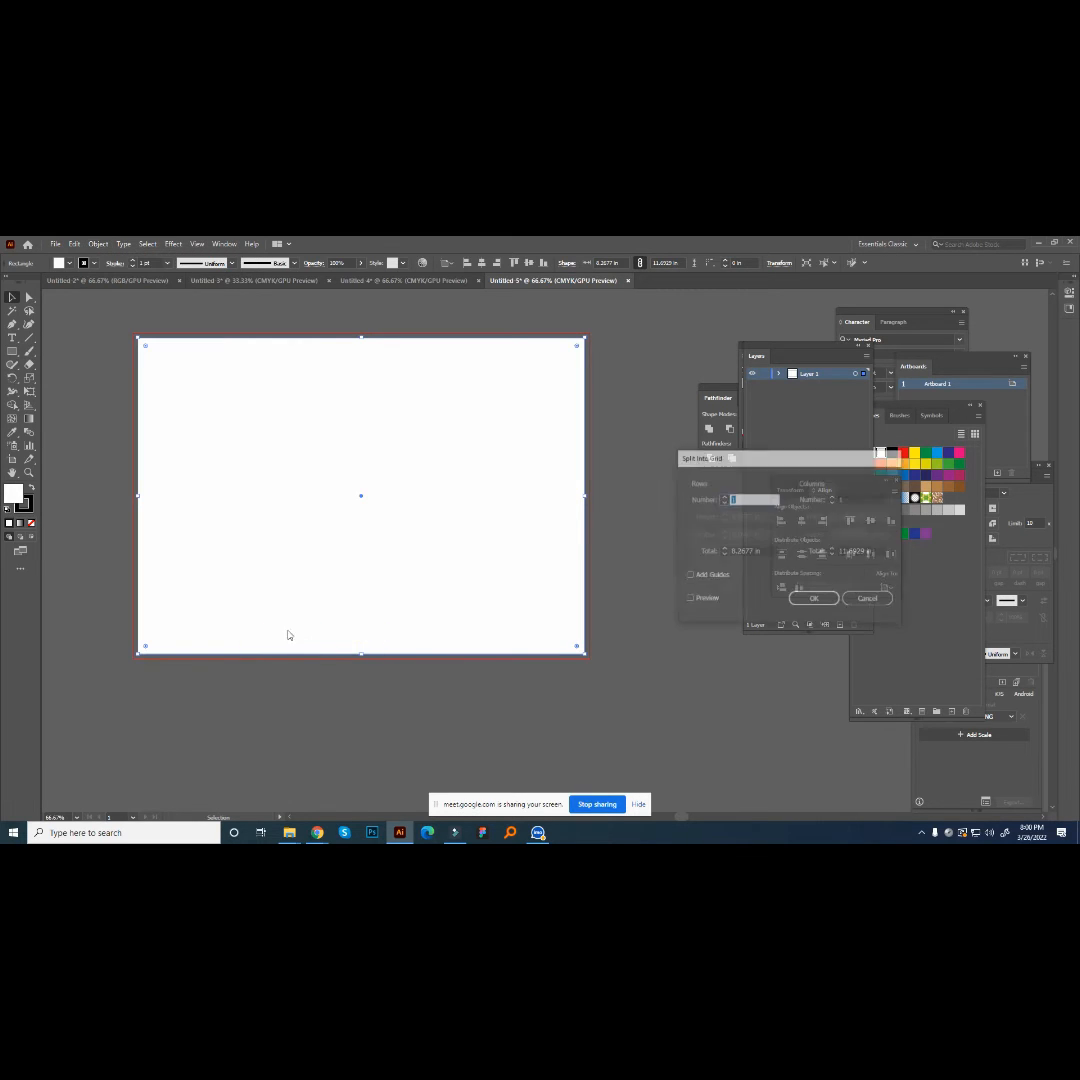
drag(754, 467, 686, 444)
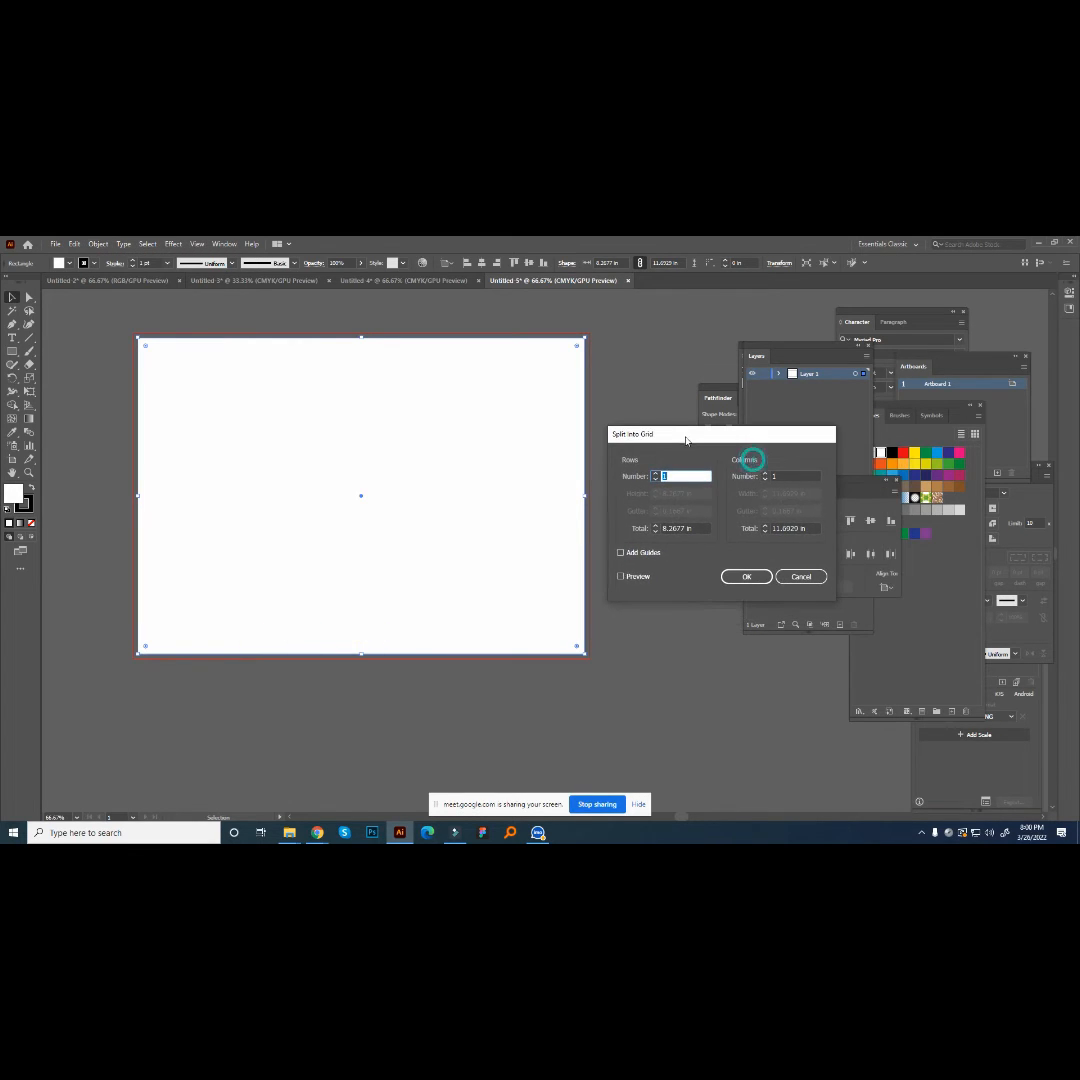
click(621, 576)
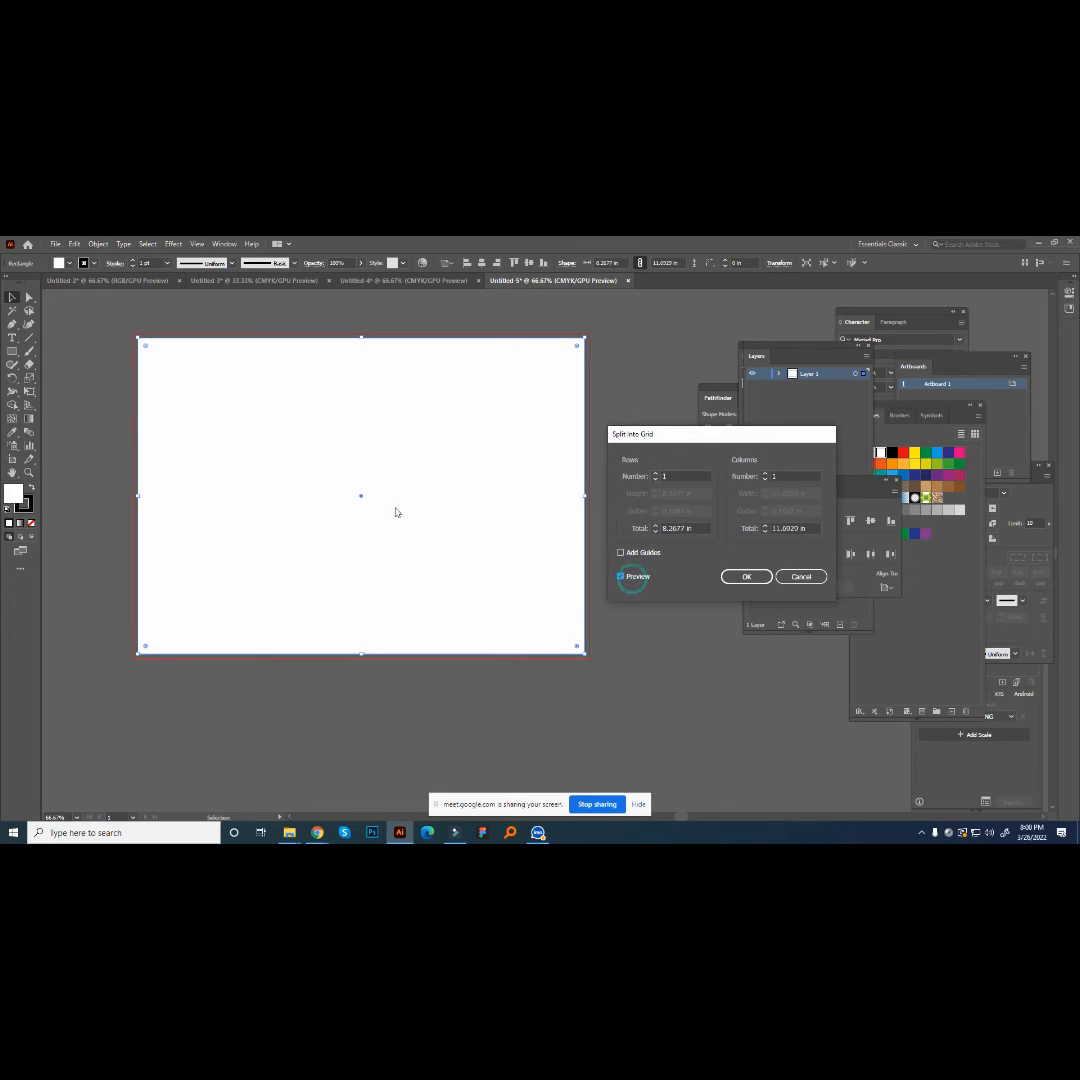
double_click(772, 476)
text(2)
click(766, 474)
click(748, 577)
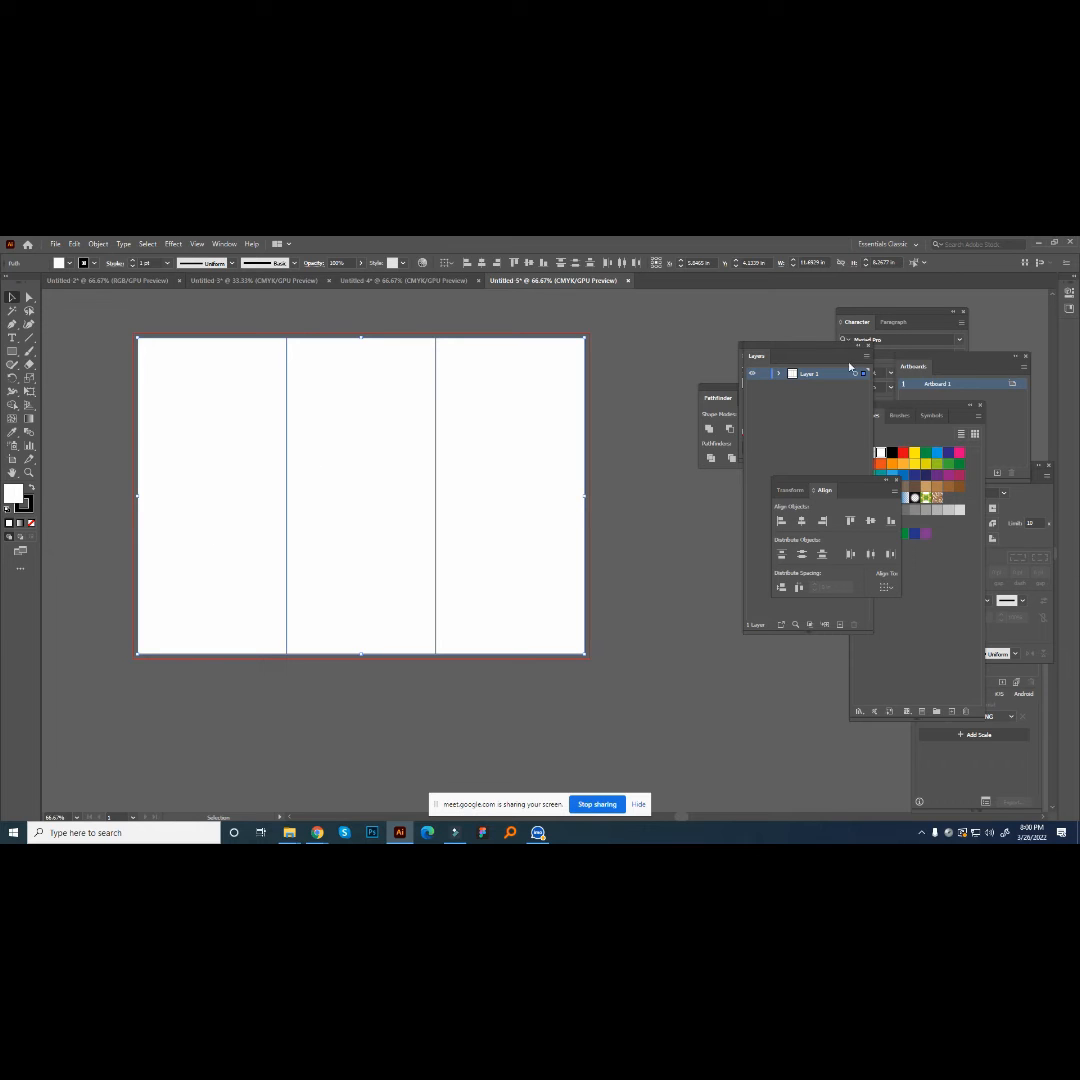
- Offset the paths of the three panels by -0.25 in with mitered joins to create inner margin rectangles
click(98, 245)
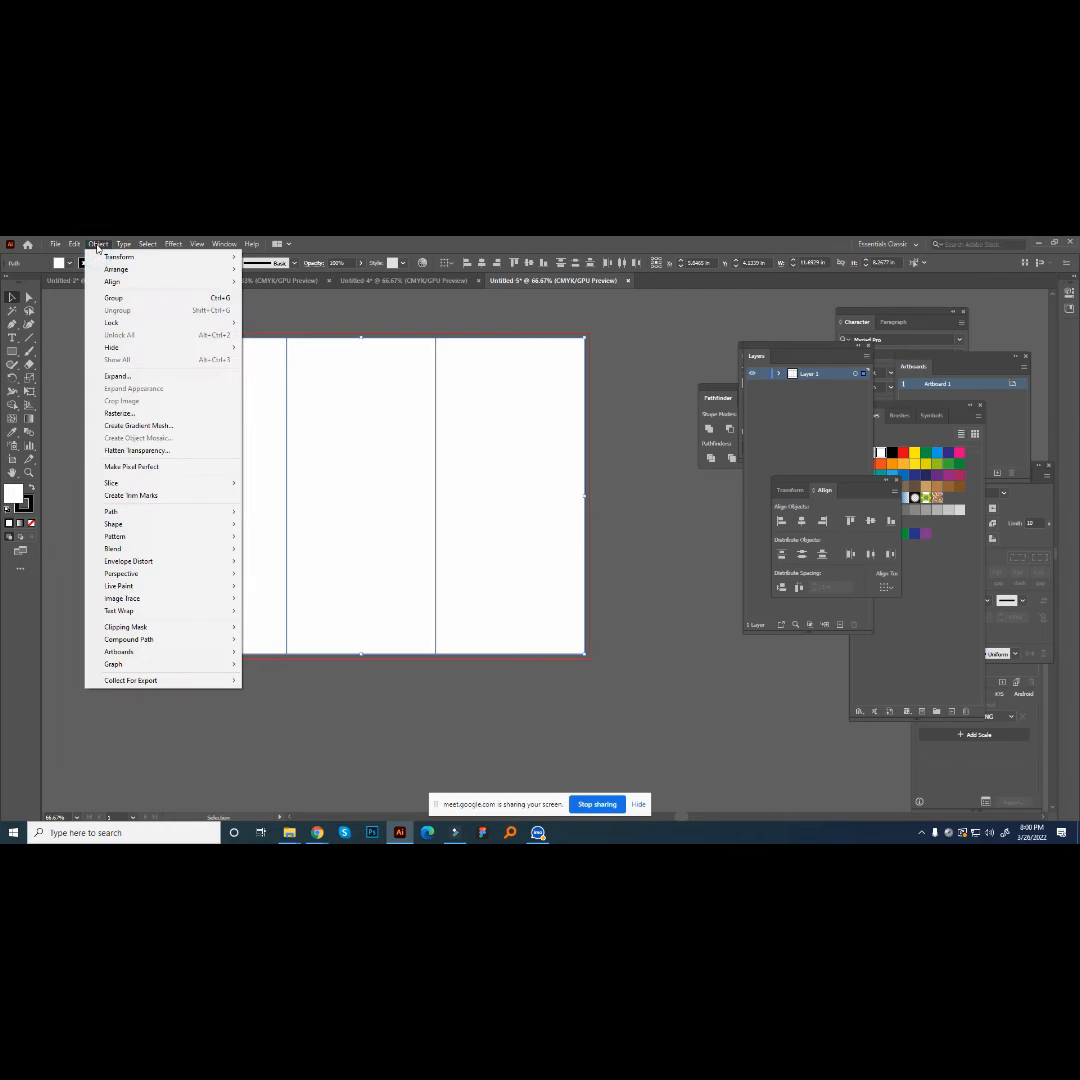
mouse_move(115, 513)
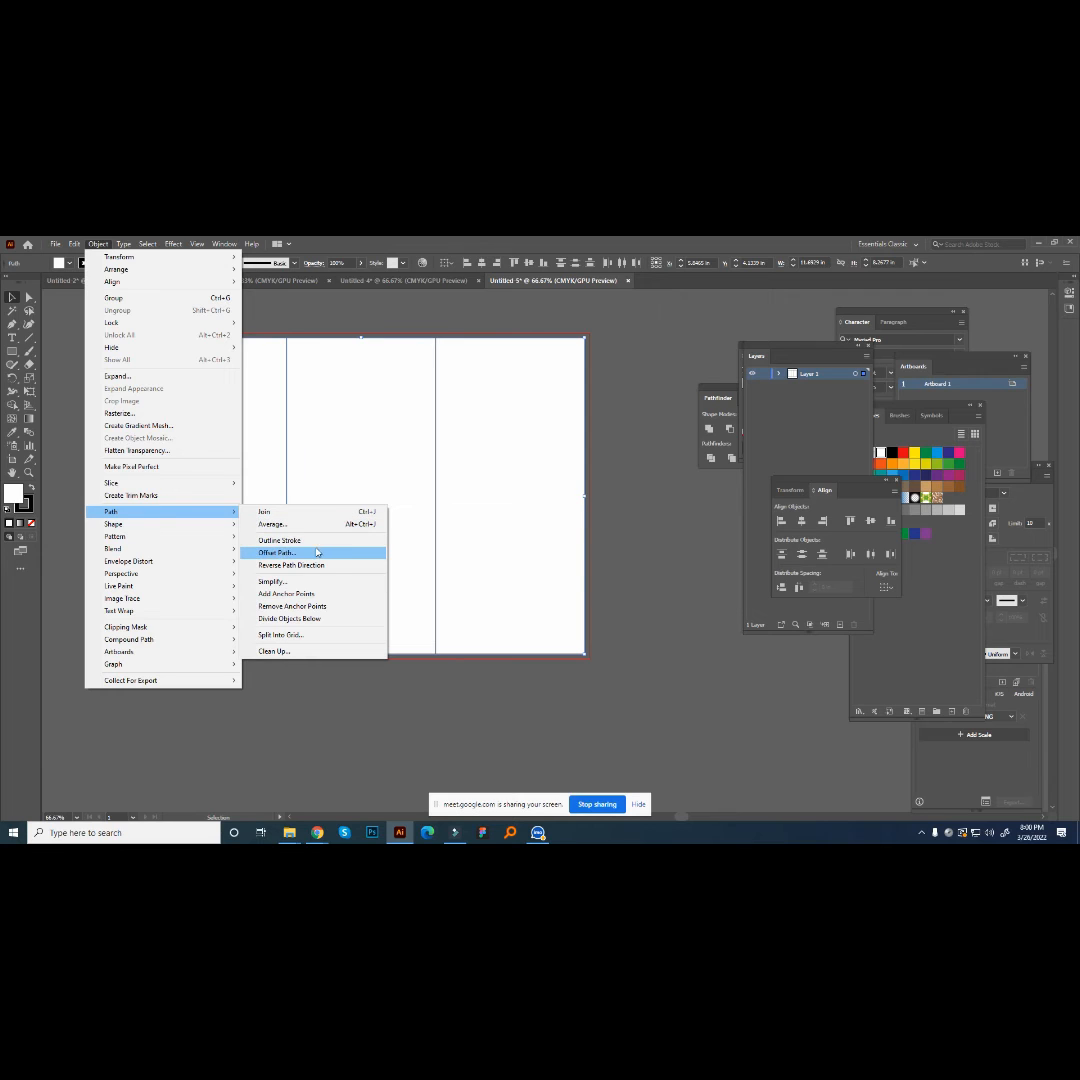
click(285, 553)
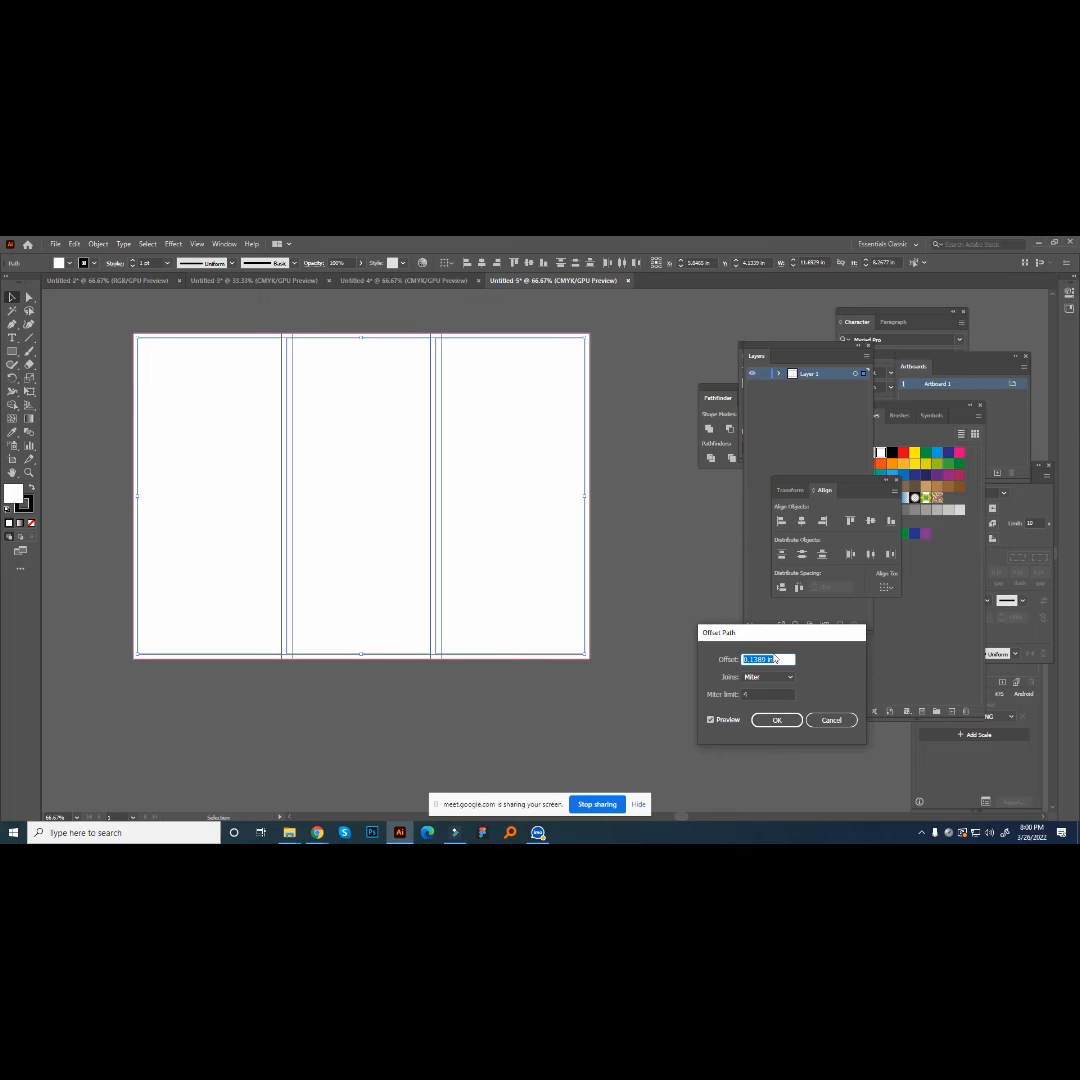
key(BackSpace)
text(3mm)
click(718, 721)
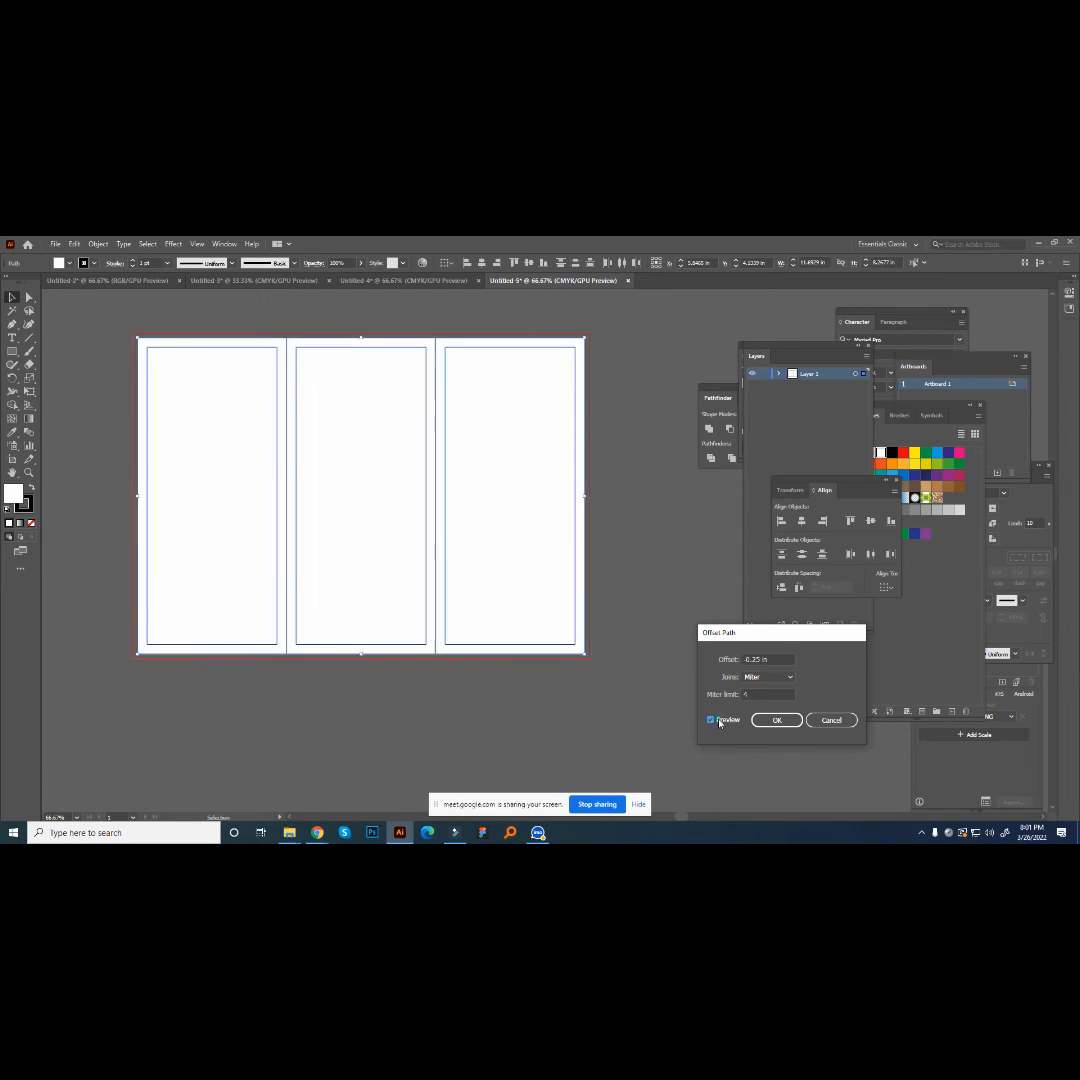
click(718, 721)
click(790, 720)
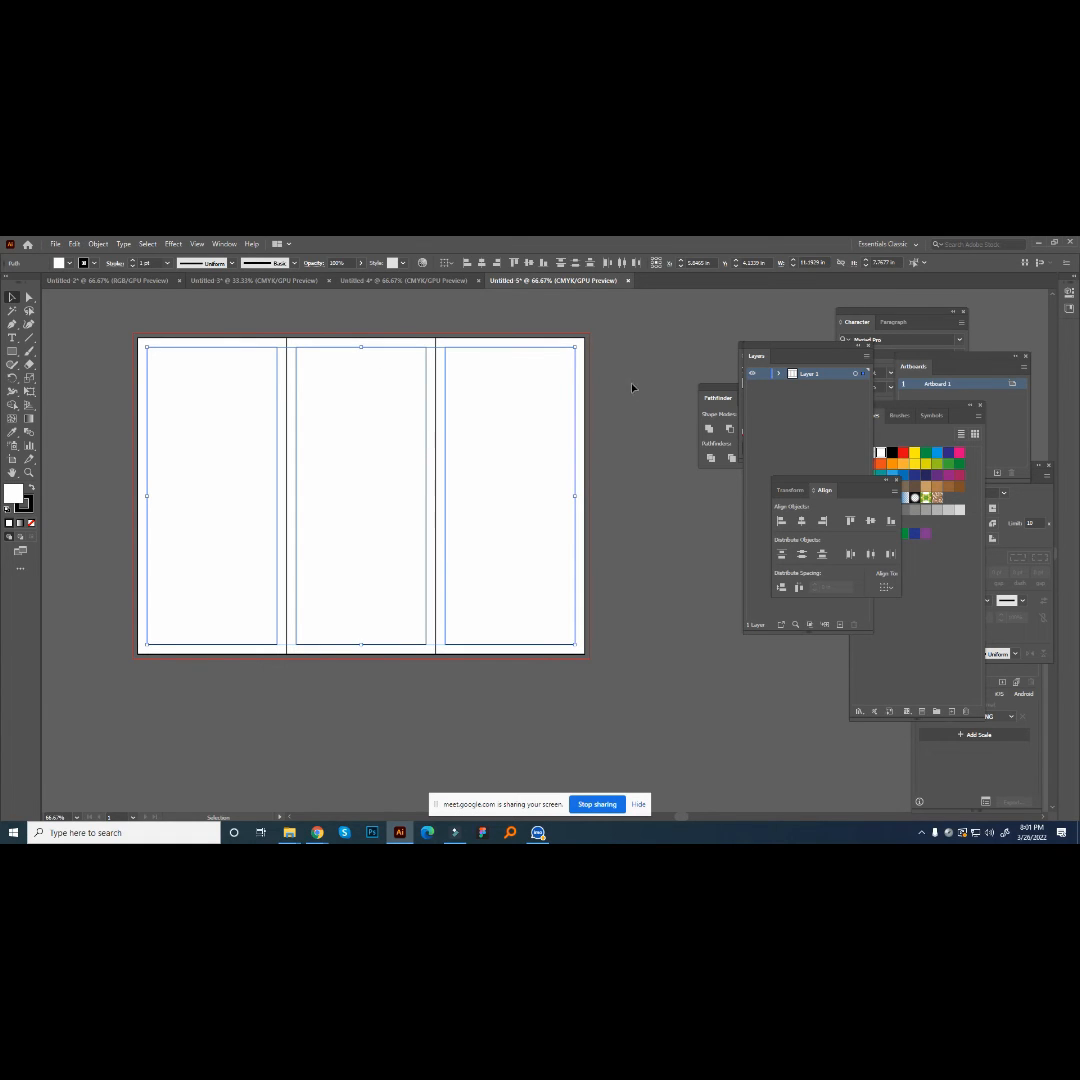
- Convert the three inner margin rectangles into guides and deselect them
key(a)
key(ctrl+5)
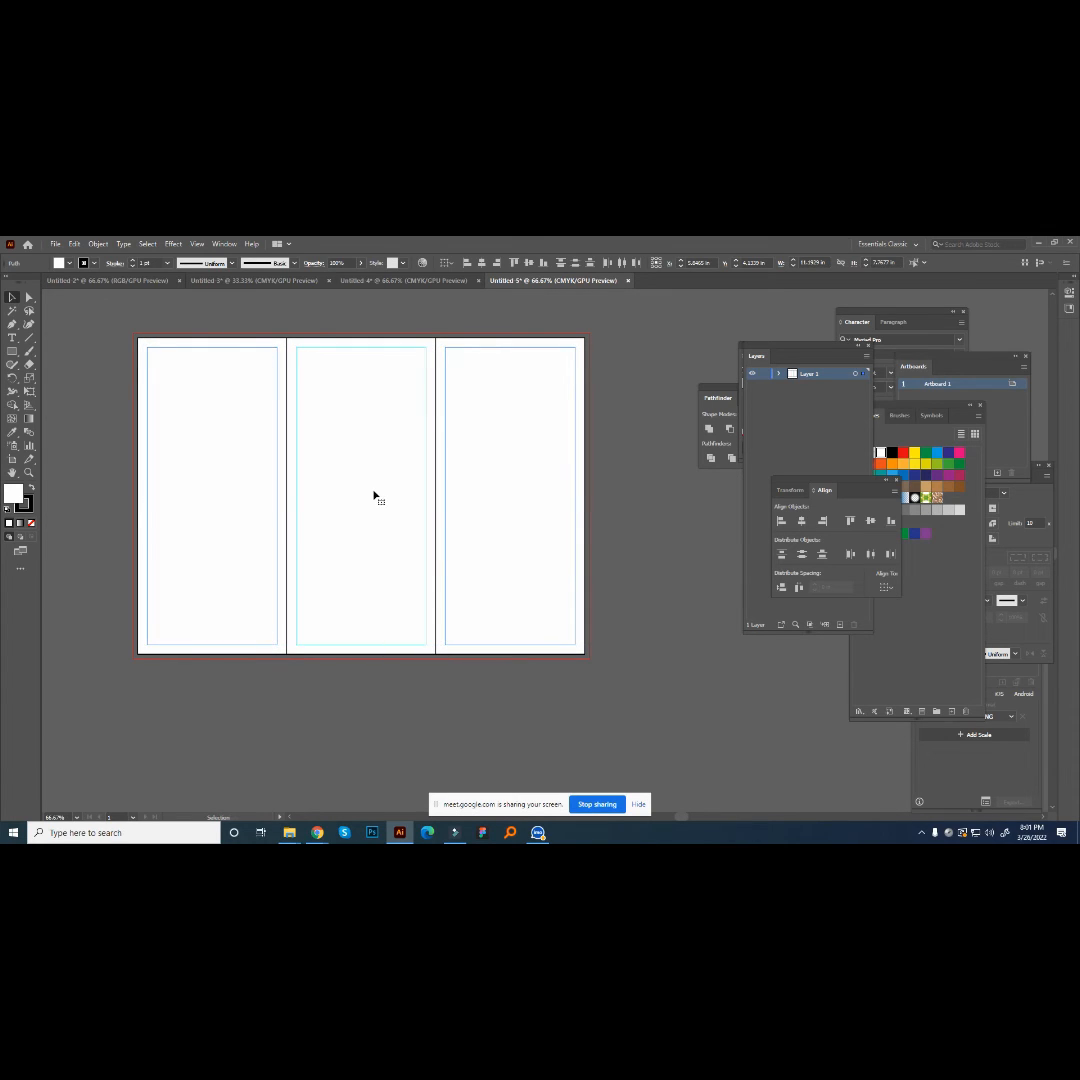
click(649, 513)
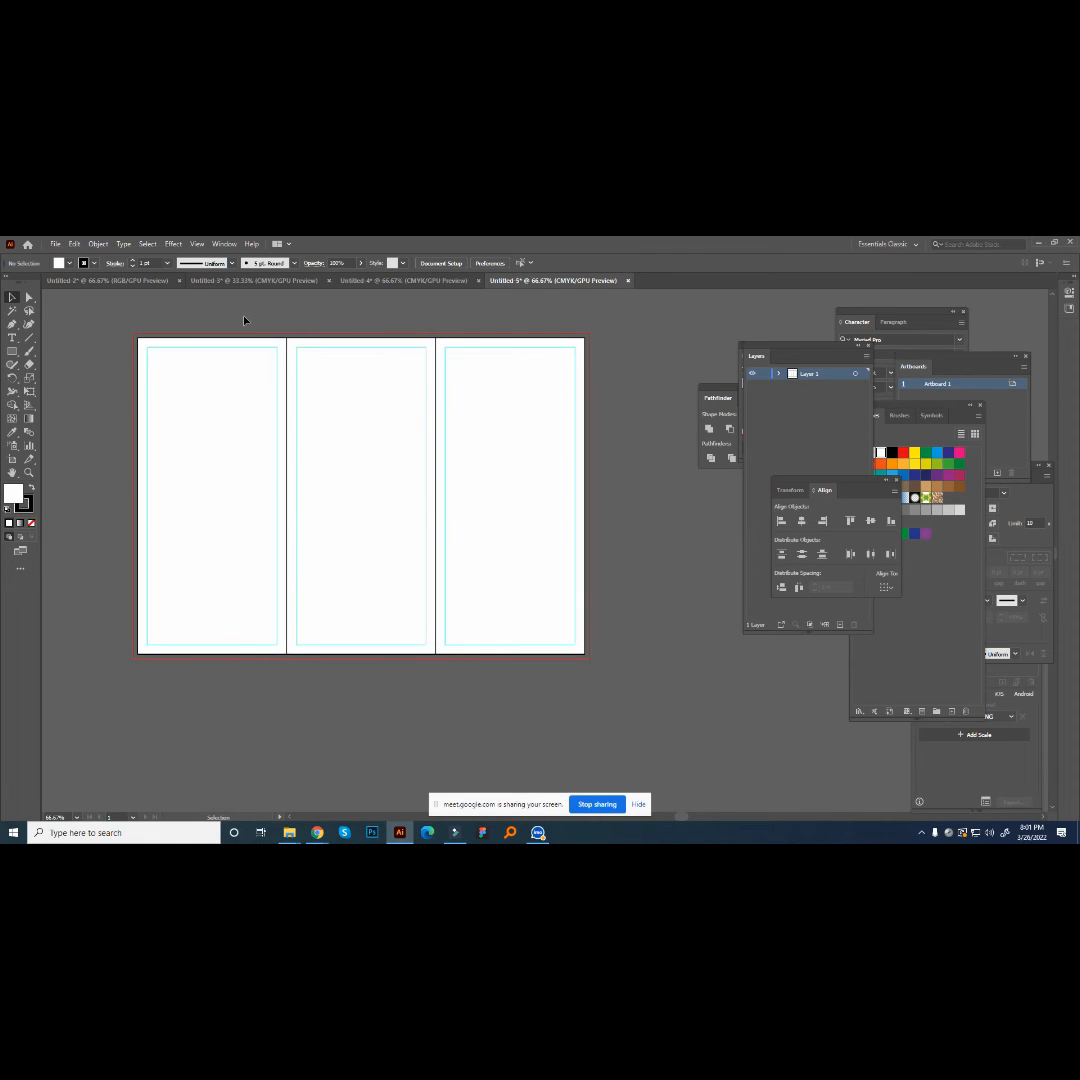
- Lock the margin guides so that only the panels can be selected
click(523, 484)
click(506, 394)
drag(576, 410, 521, 487)
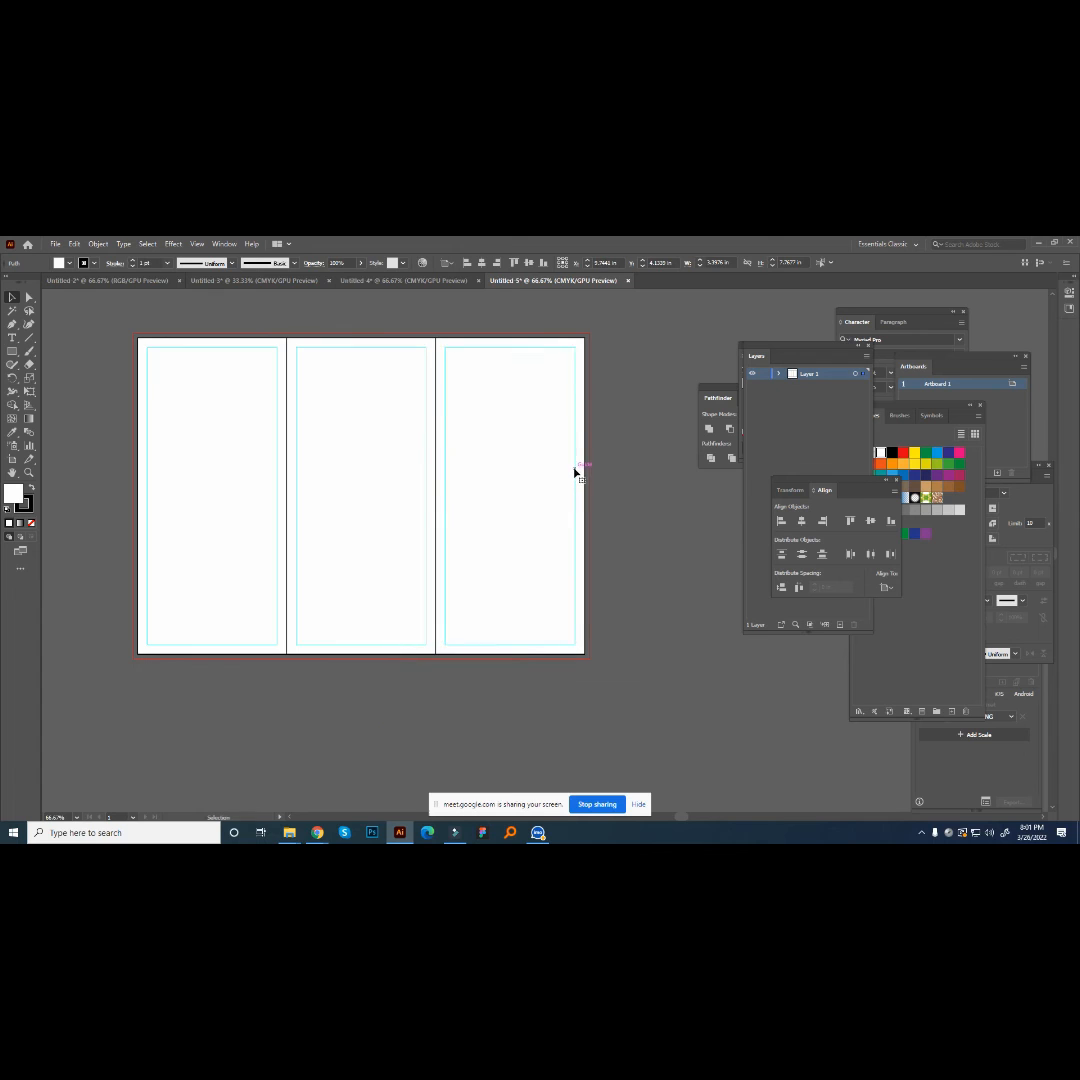
right_click(576, 472)
click(636, 567)
key(a)
click(190, 490)
key(v)
- Extend the right panel's outer, bottom and top edges to the bleed line
click(536, 499)
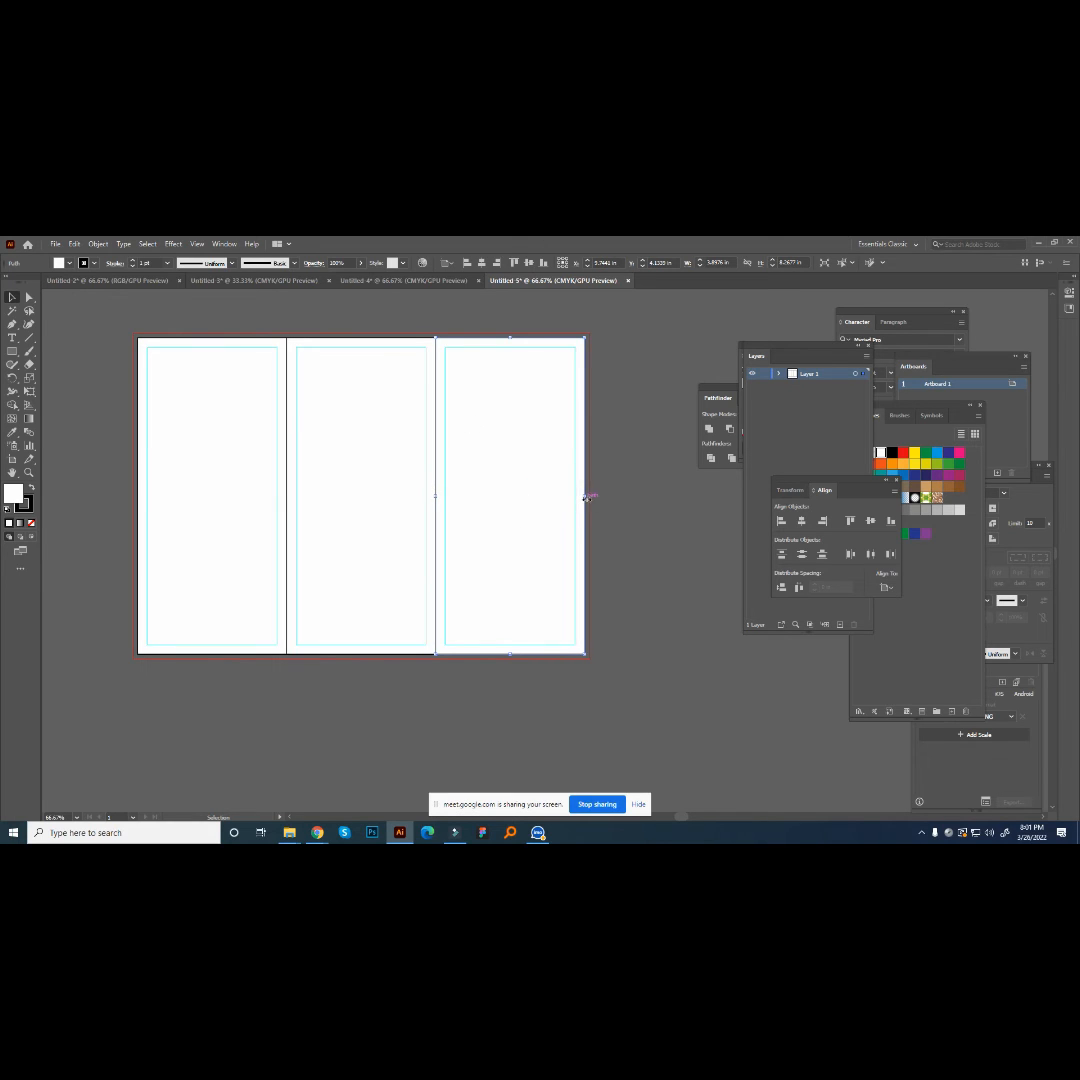
drag(580, 498, 589, 498)
drag(514, 655, 514, 658)
drag(512, 338, 513, 333)
- Extend the left and middle panels to the top and bottom bleed lines, and the left panel's outer edge to the left bleed line
click(341, 408)
shift+click(224, 411)
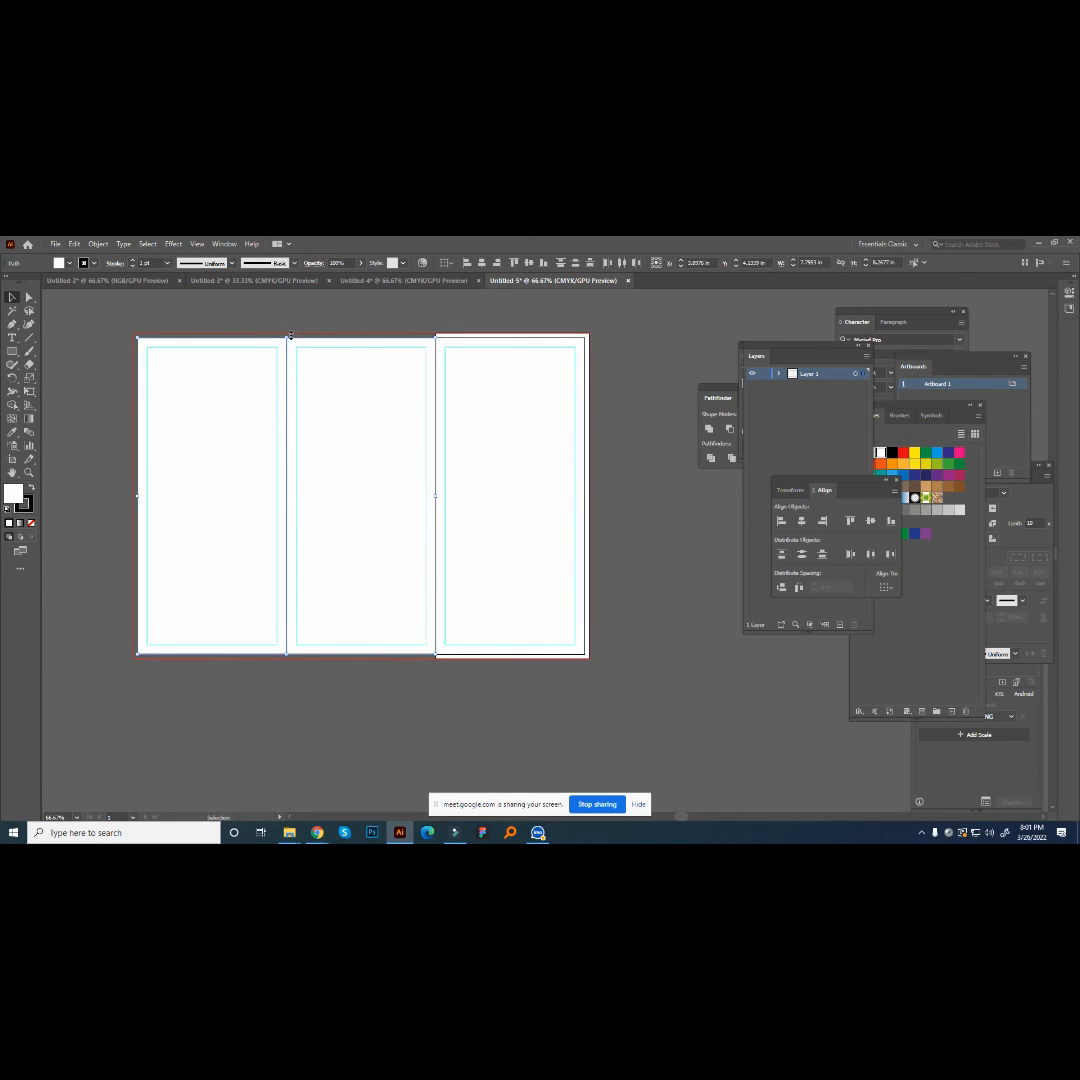
drag(289, 338, 289, 333)
click(193, 492)
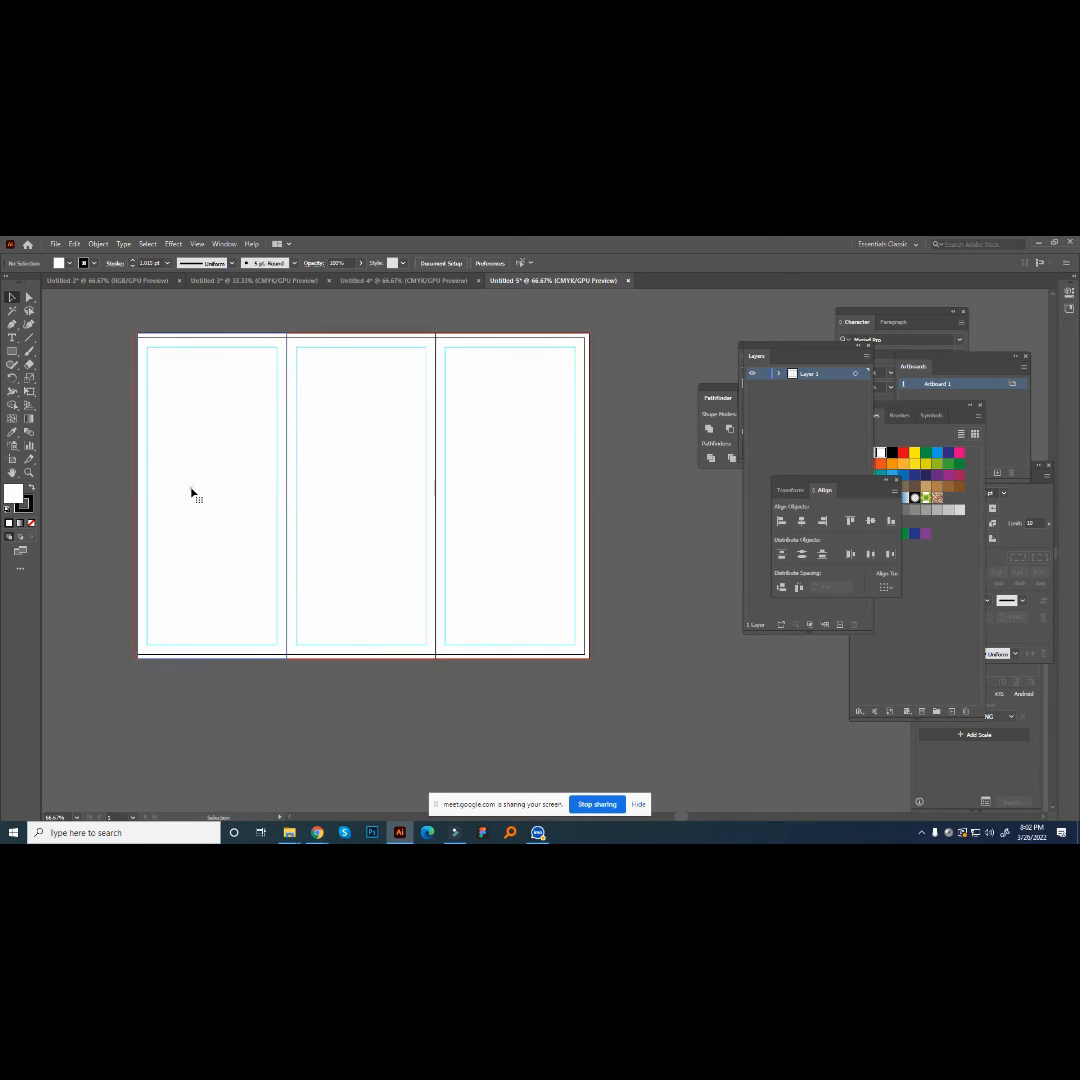
drag(138, 492, 133, 495)
click(113, 479)
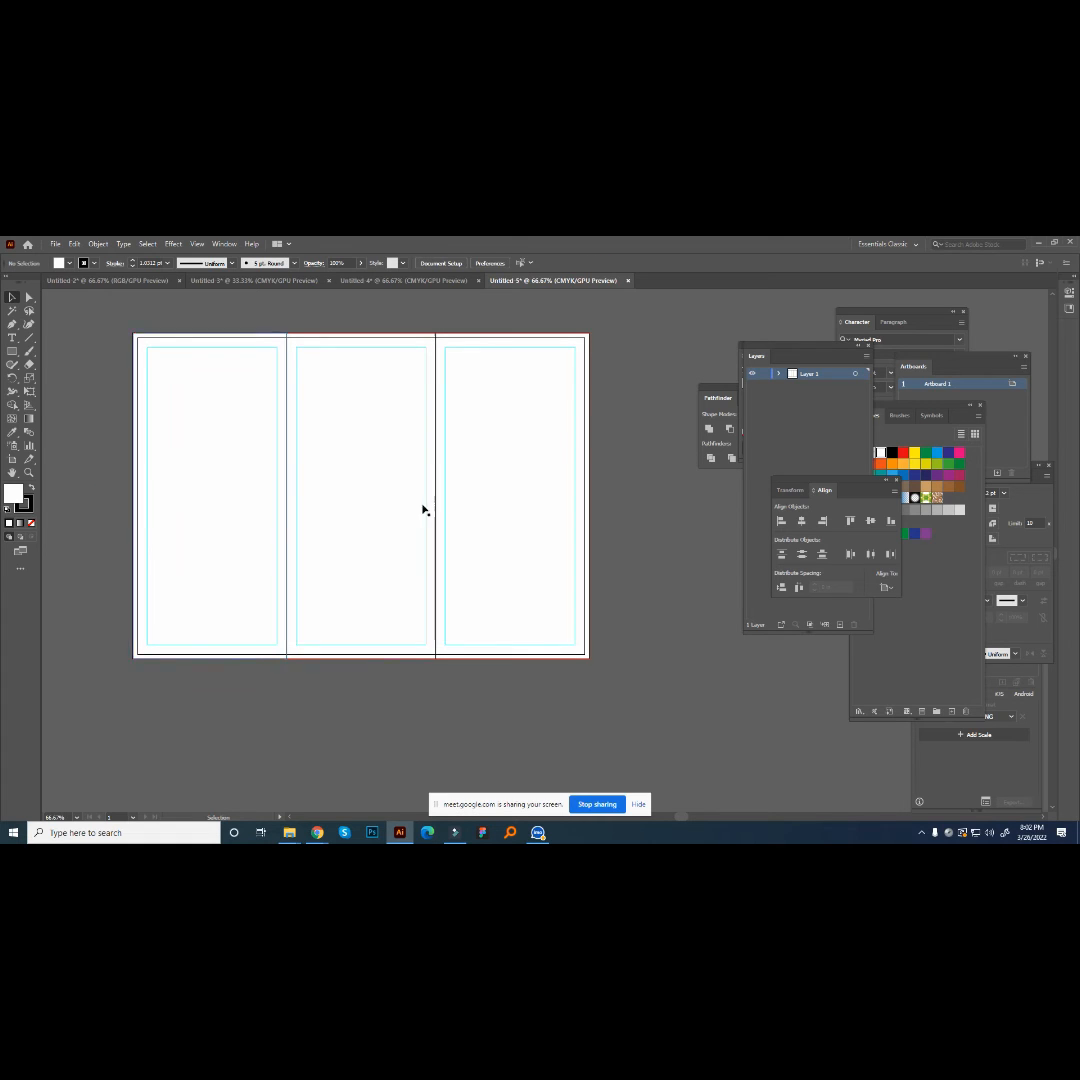
scroll(636, 473, up, 1)
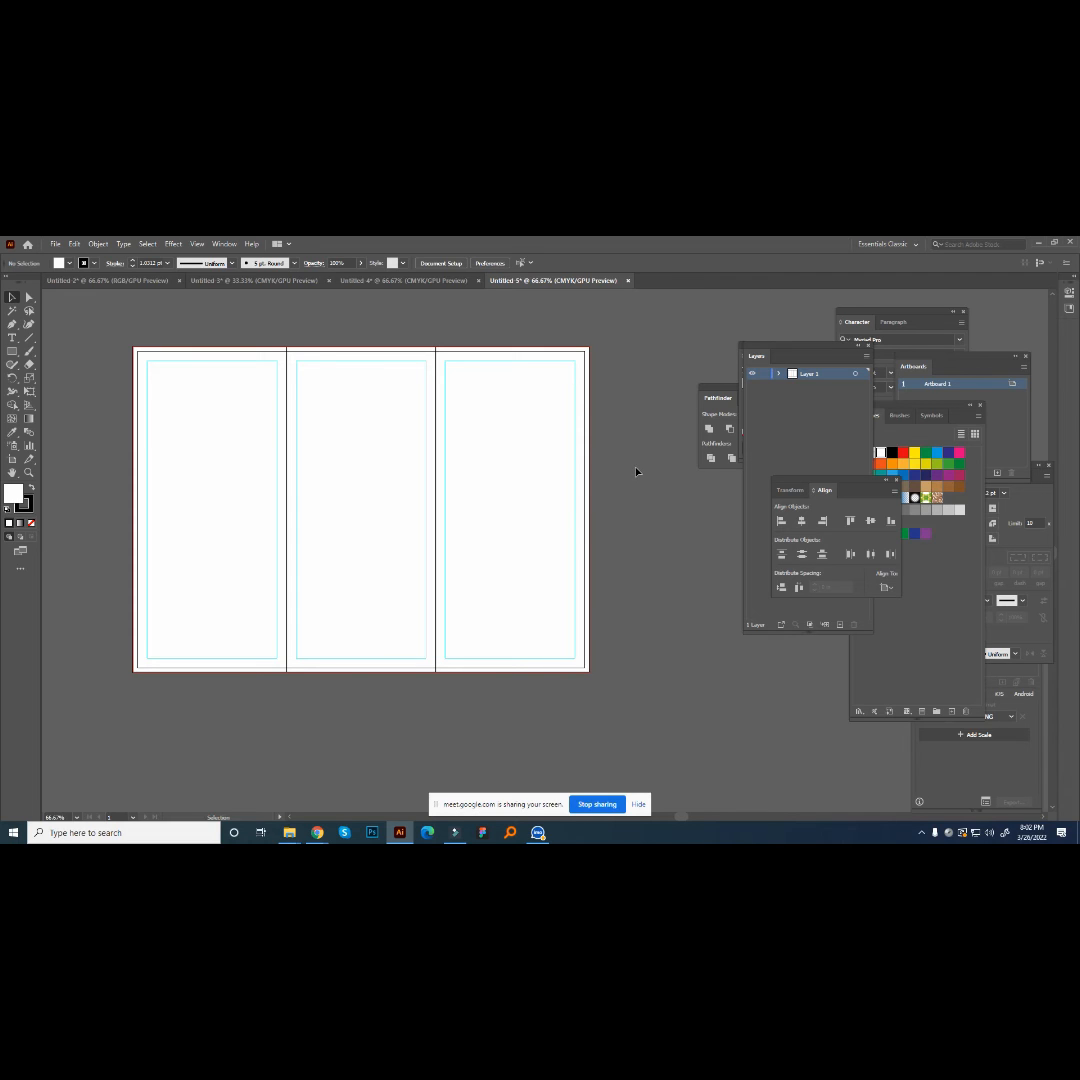
scroll(640, 473, up, 1)
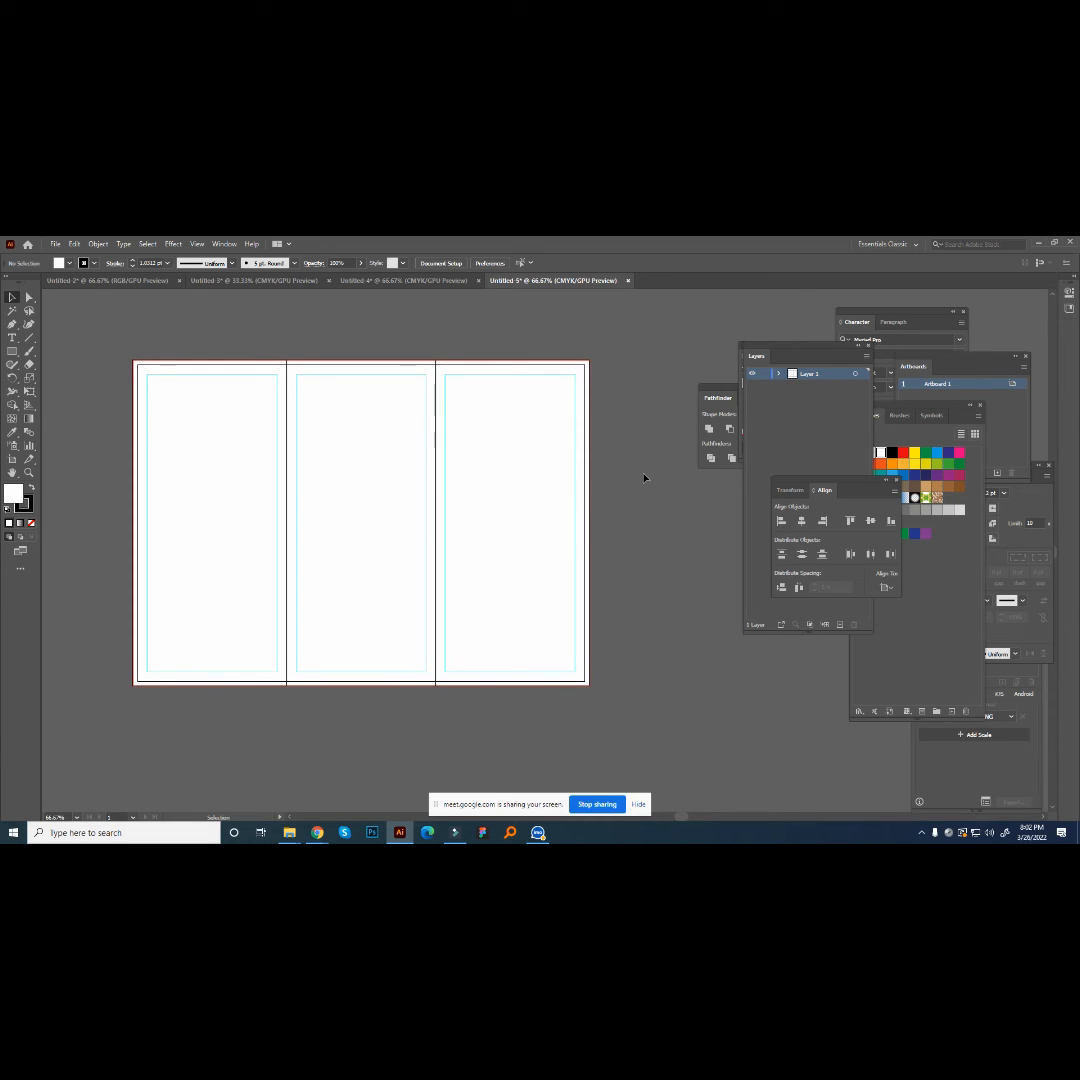
scroll(644, 478, down, 1)
click(644, 478)
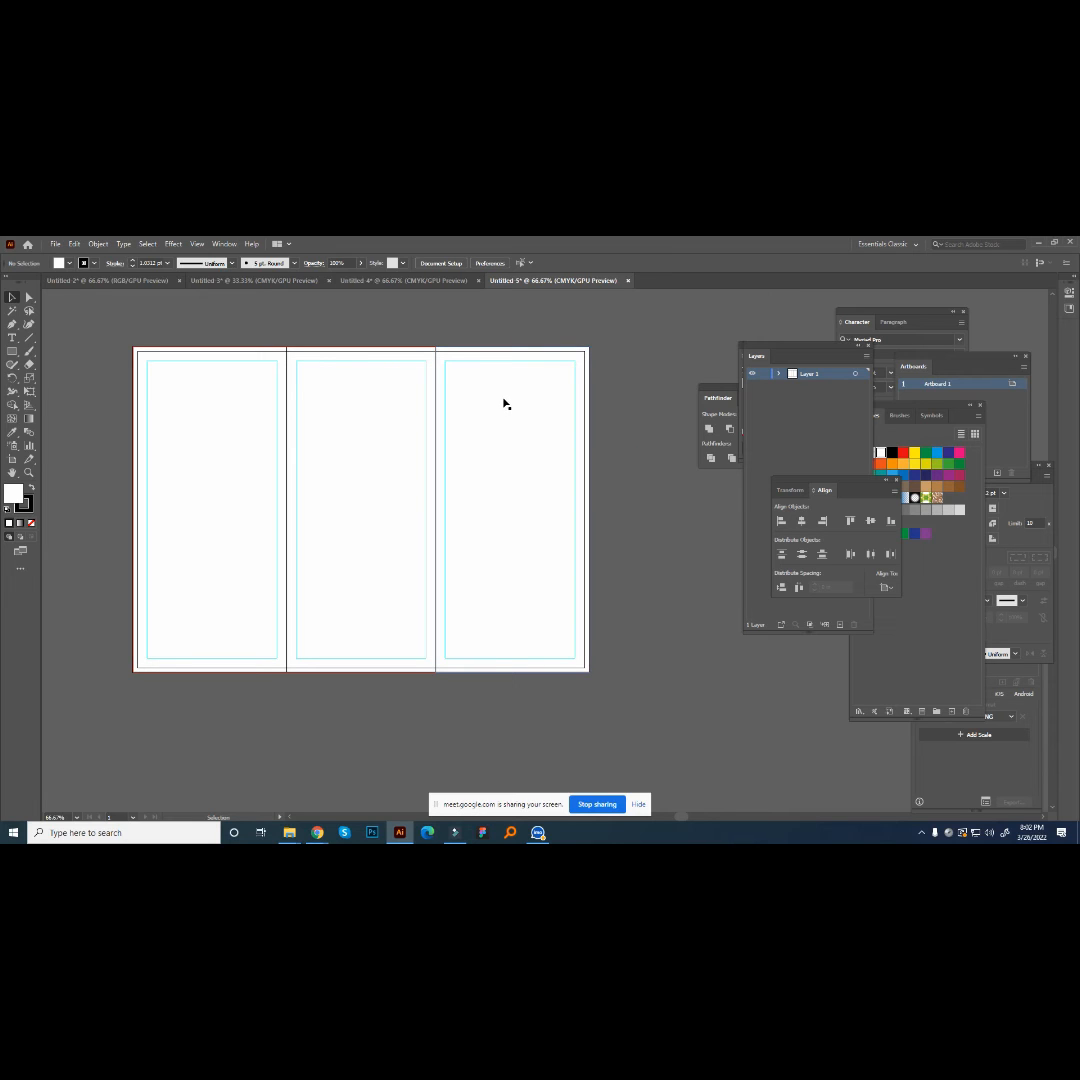
scroll(545, 412, down, 1)
scroll(575, 437, up, 1)
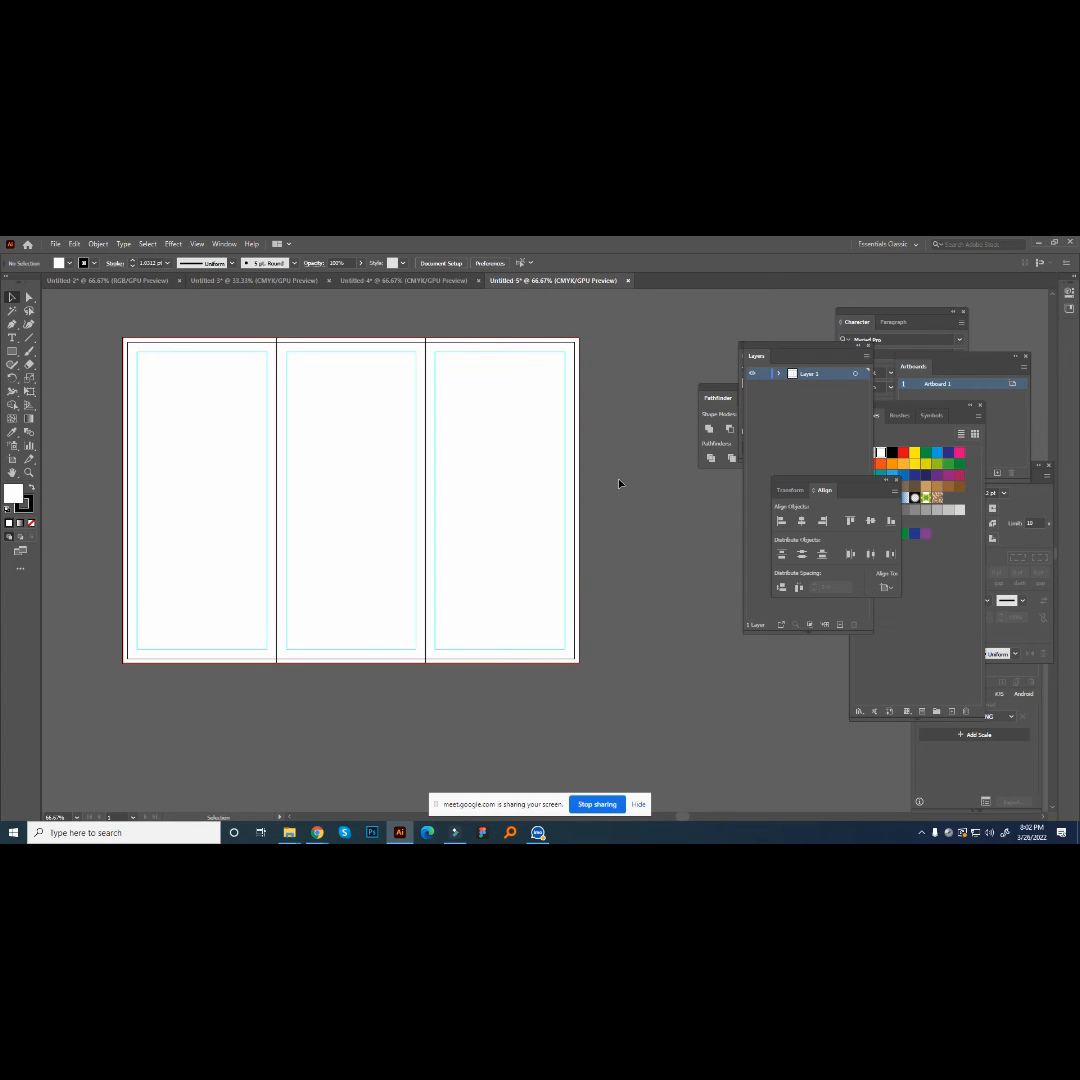
scroll(600, 510, down, 1)
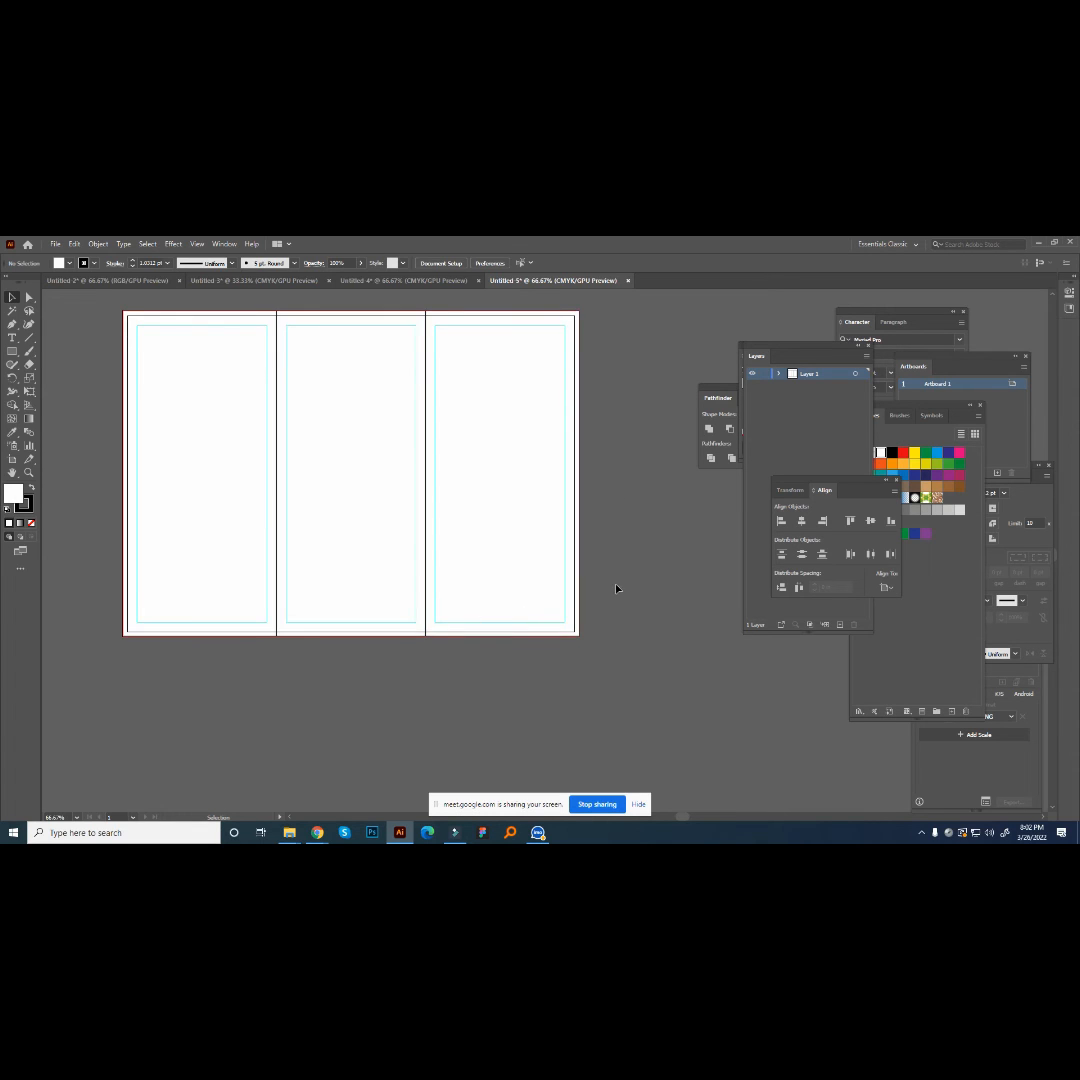
- Draw a rectangle about 11.94 × 1.93 in spanning all three panels from bleed to bleed and fill it with green
scroll(617, 588, up, 1)
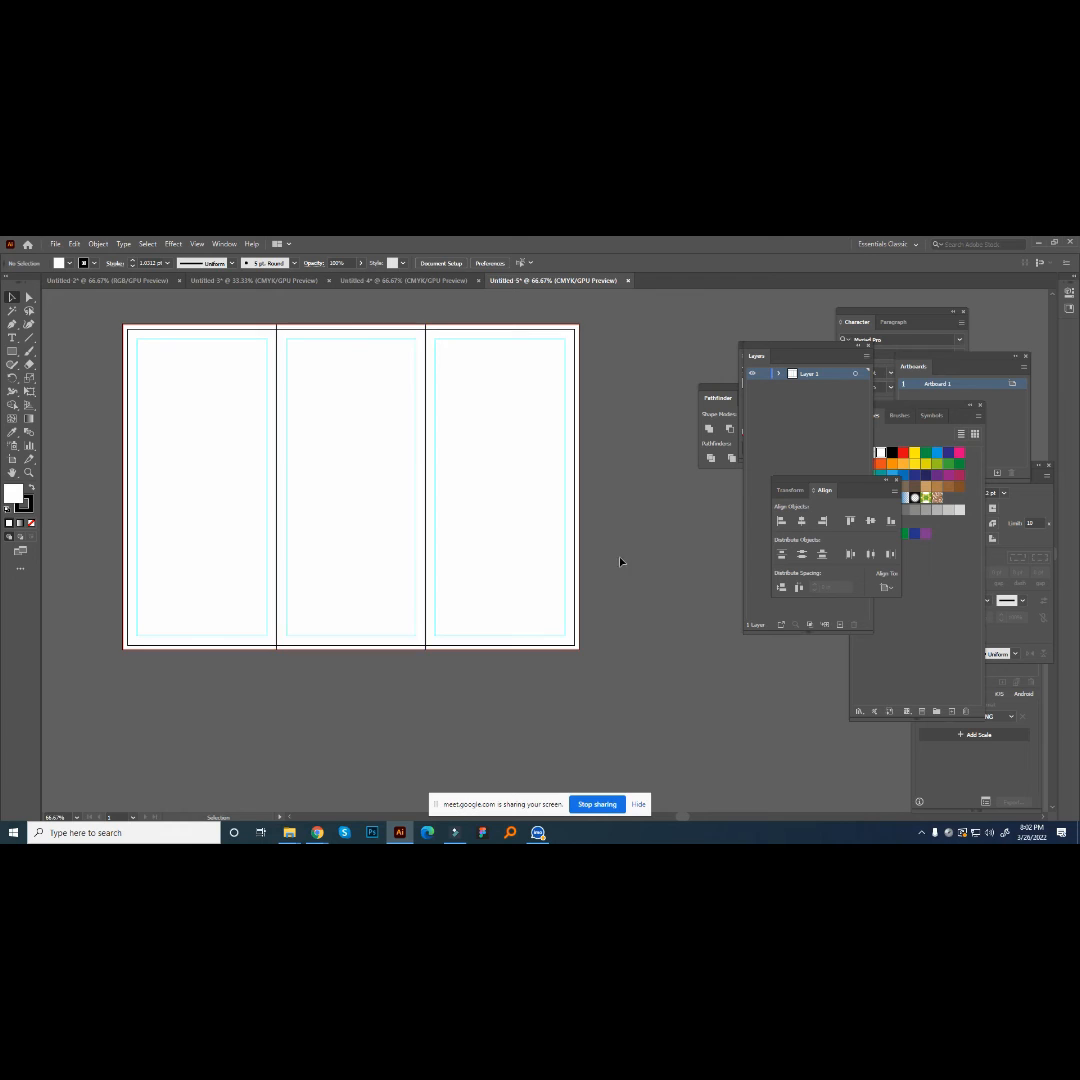
click(530, 547)
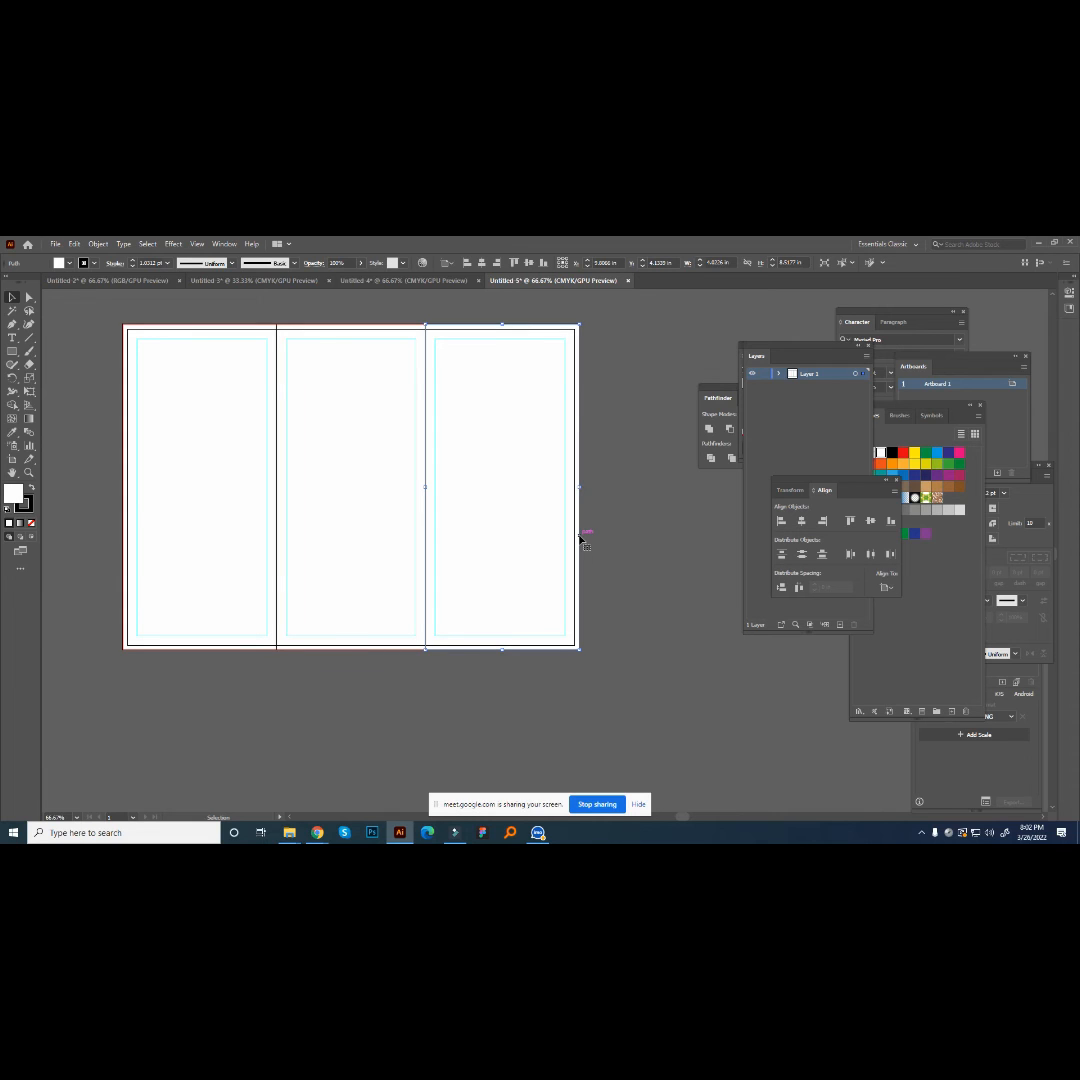
click(11, 352)
mouse_move(126, 484)
mouse_down()
mouse_move(494, 559)
mouse_move(578, 560)
mouse_up()
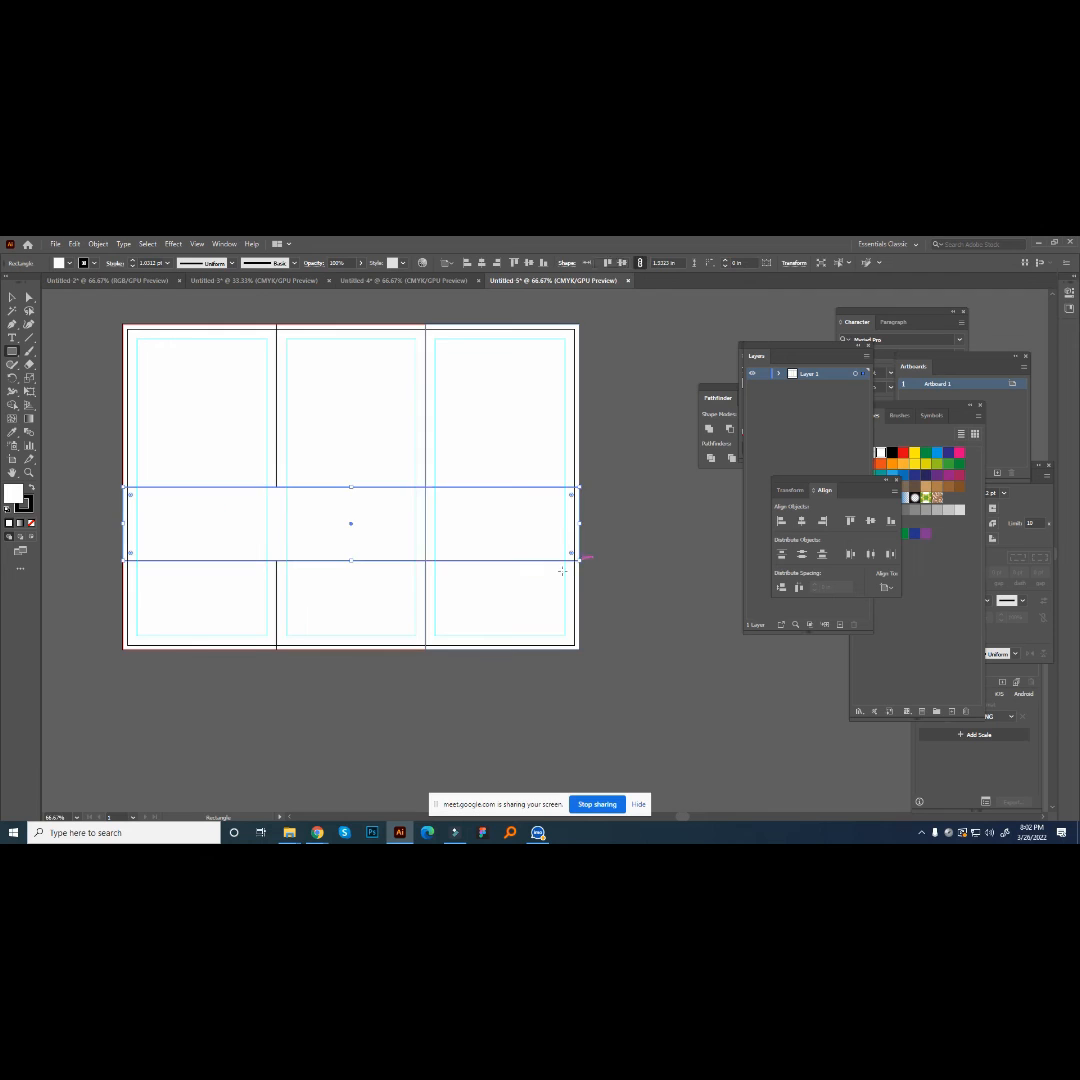
click(925, 452)
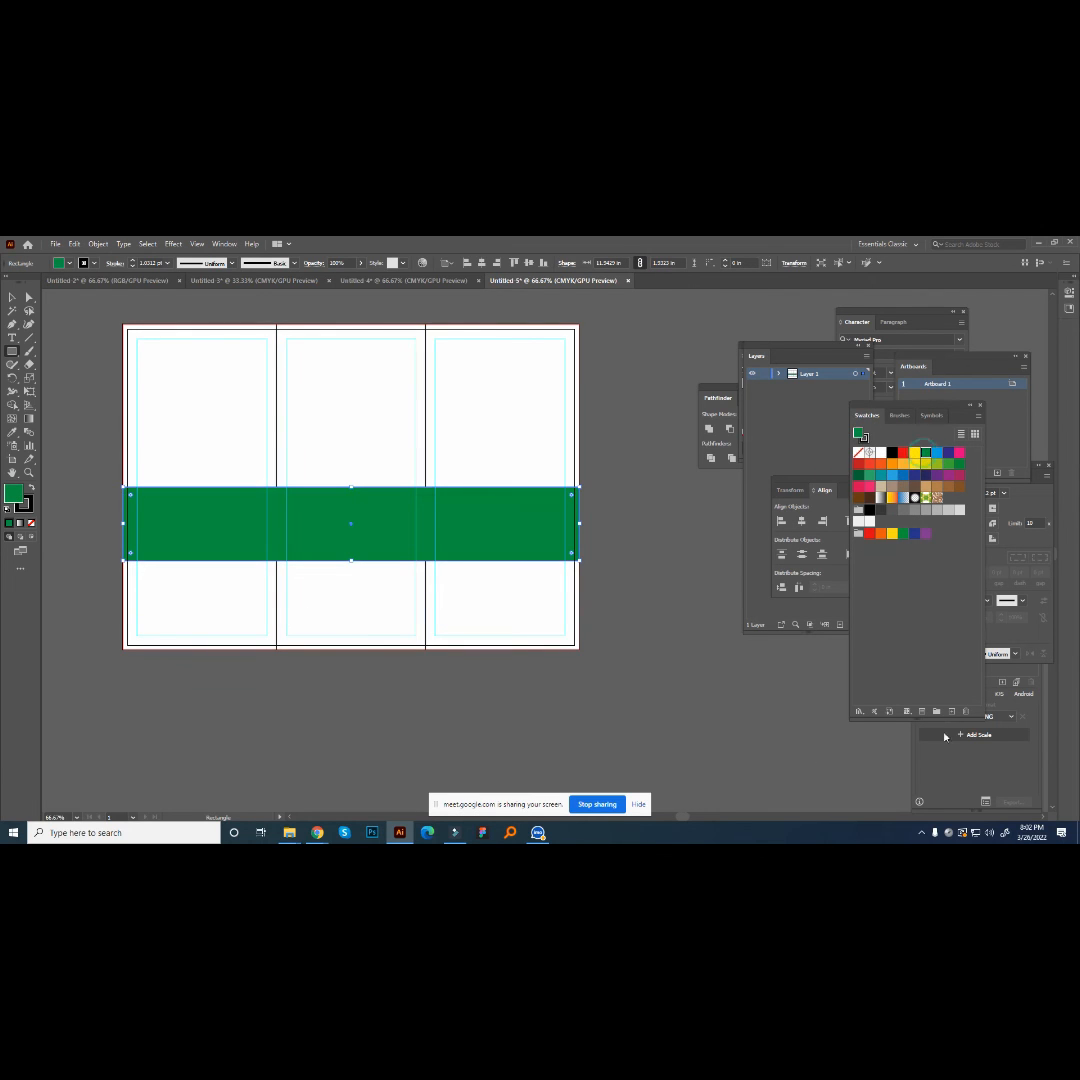
click(97, 244)
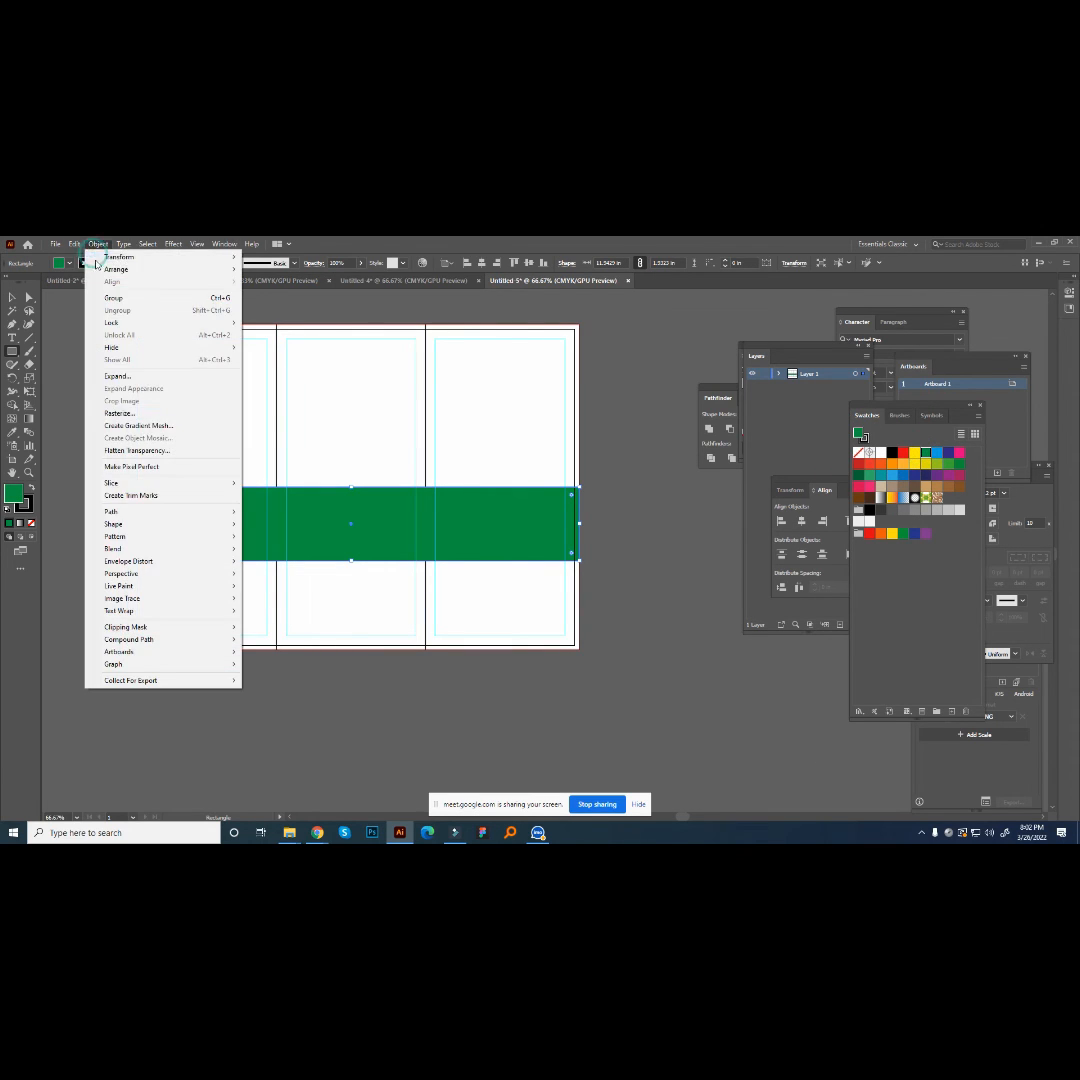
click(597, 516)
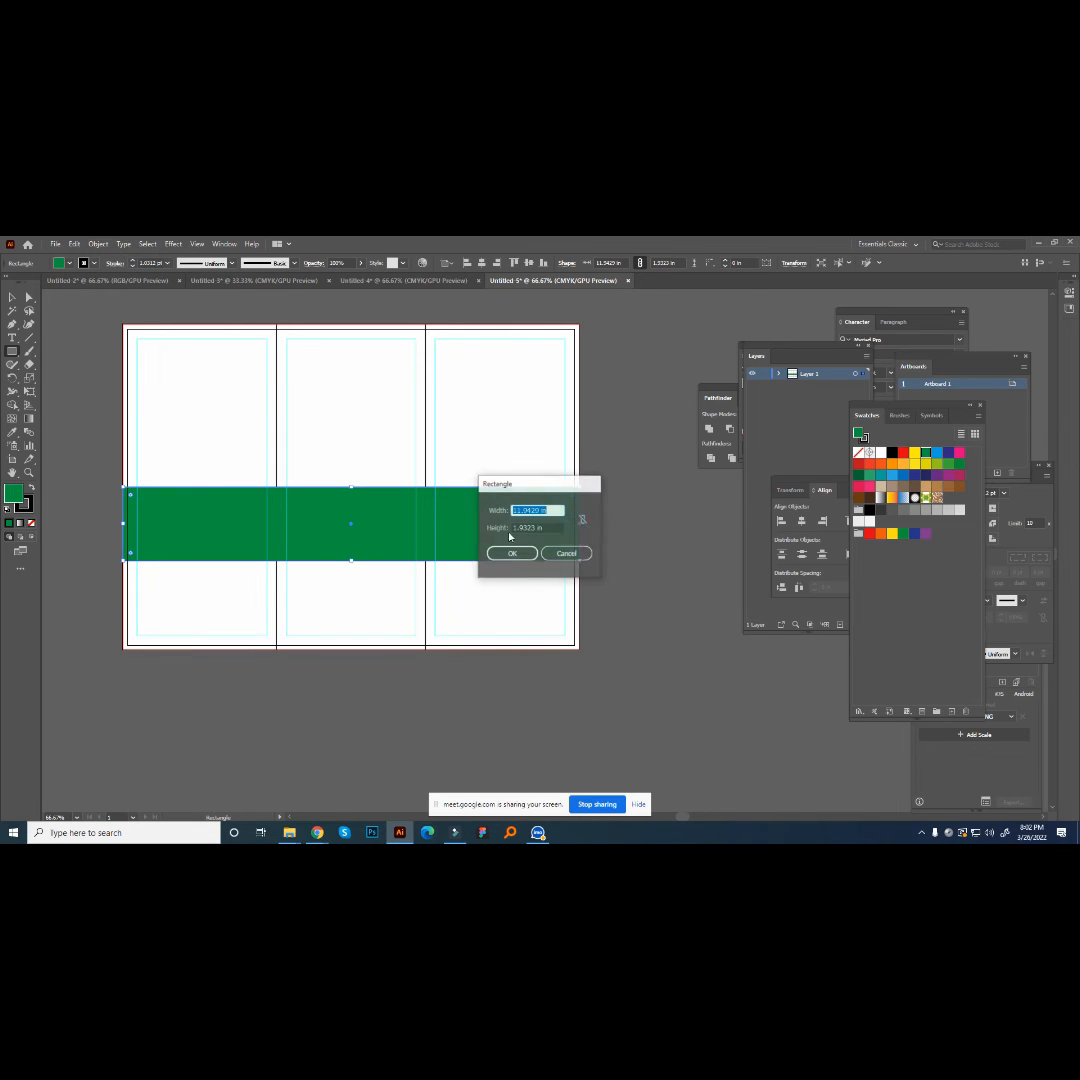
click(582, 552)
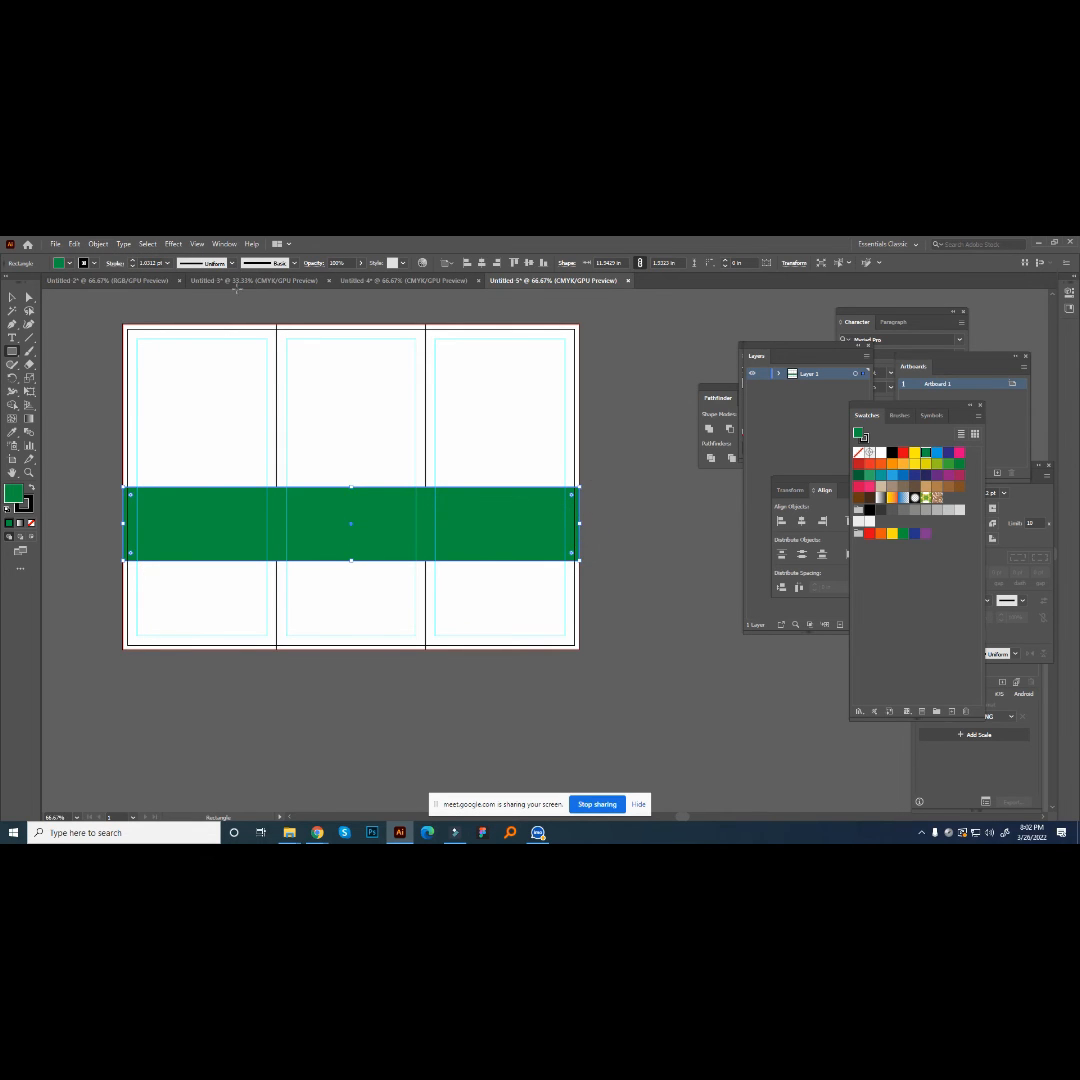
- Split the green rectangle into a grid of 1 row and 3 columns with a 0 in gutter
click(97, 244)
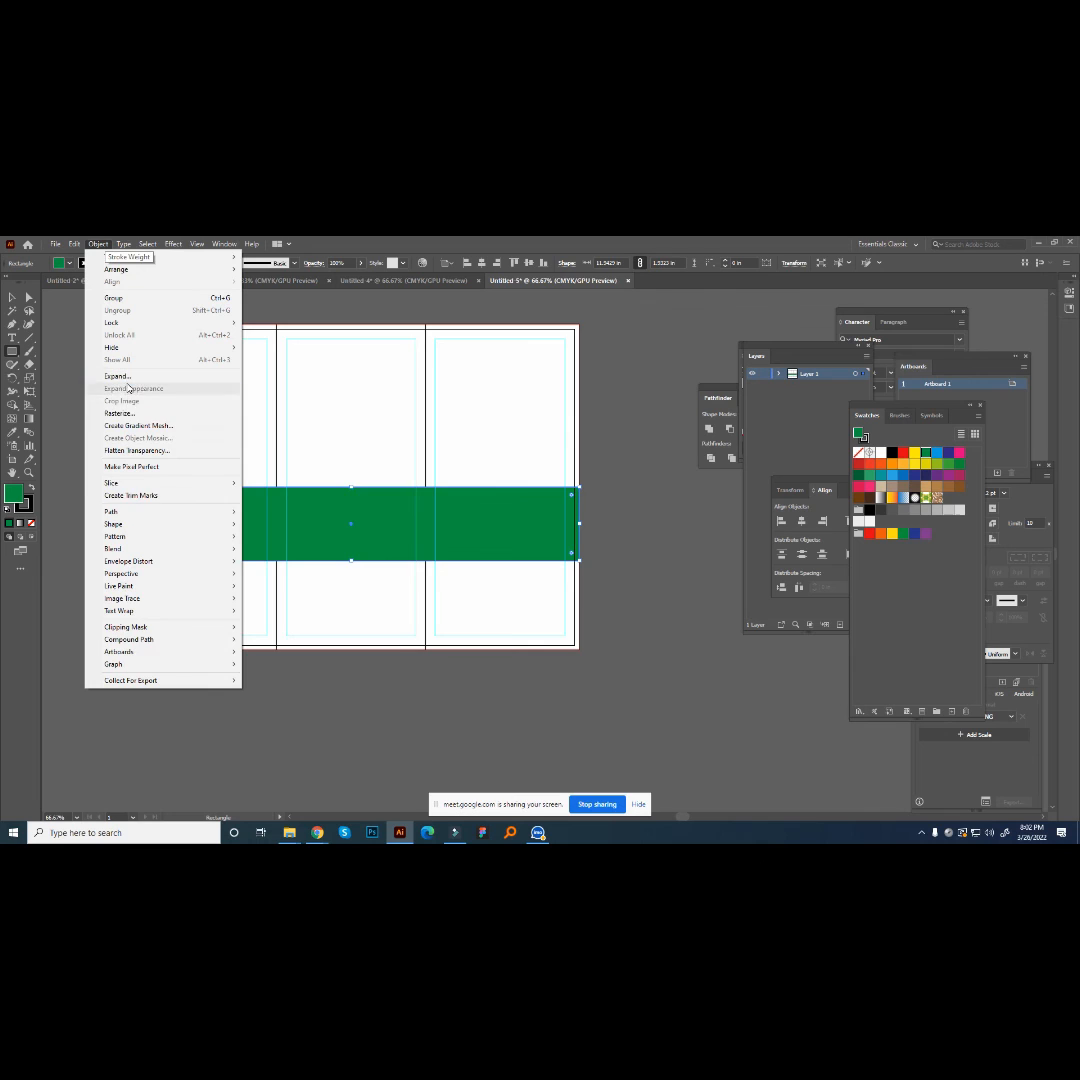
mouse_move(125, 518)
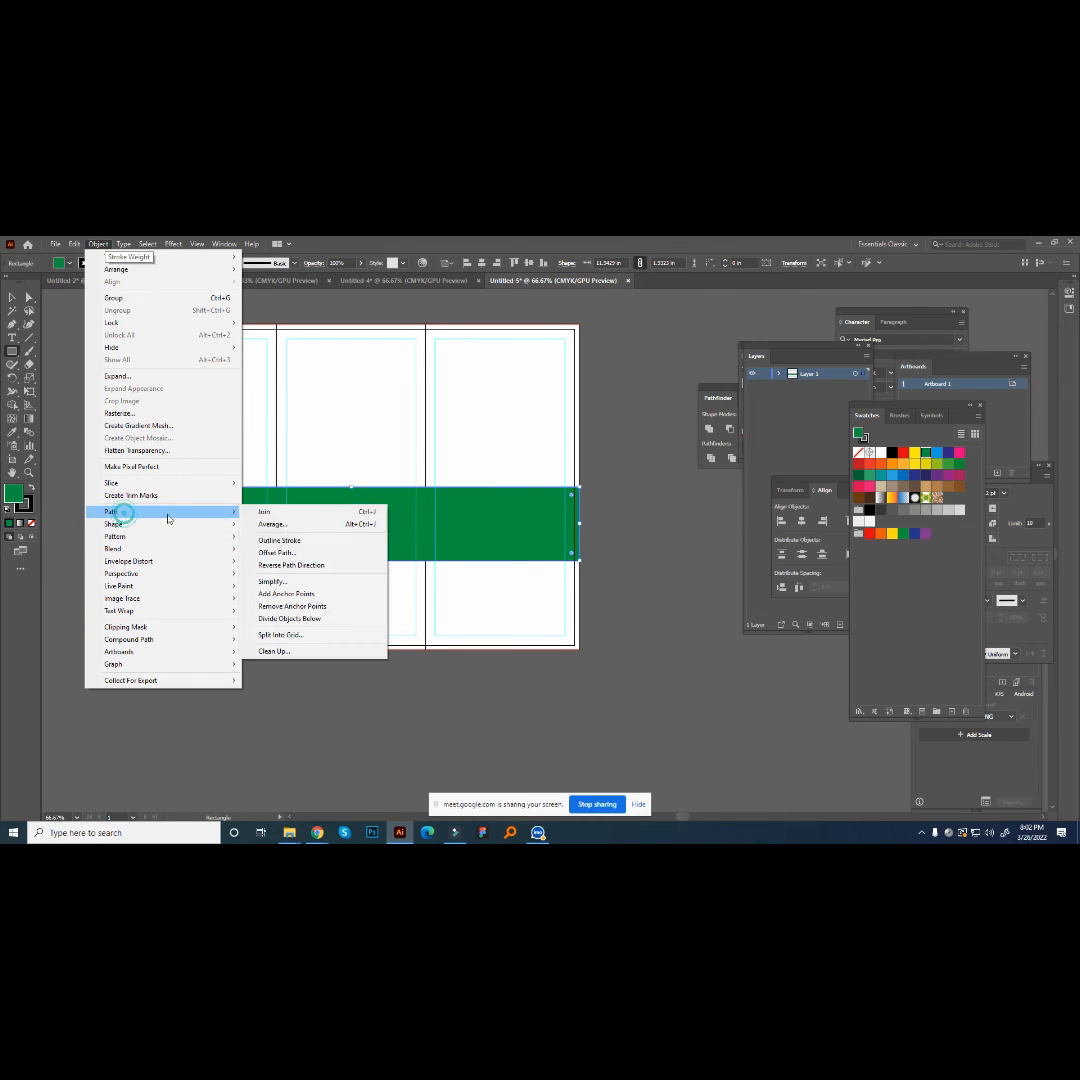
click(265, 634)
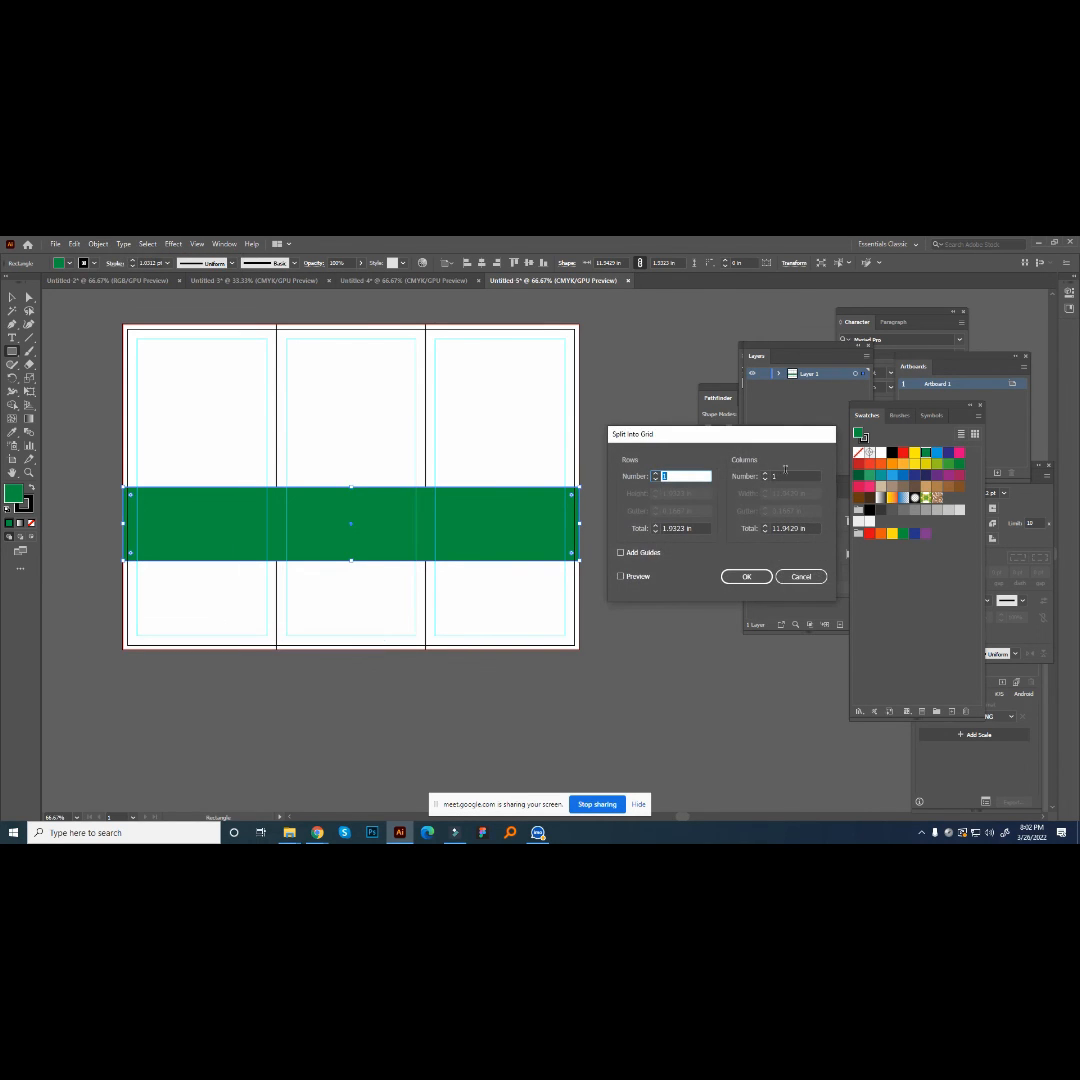
click(766, 473)
click(766, 473)
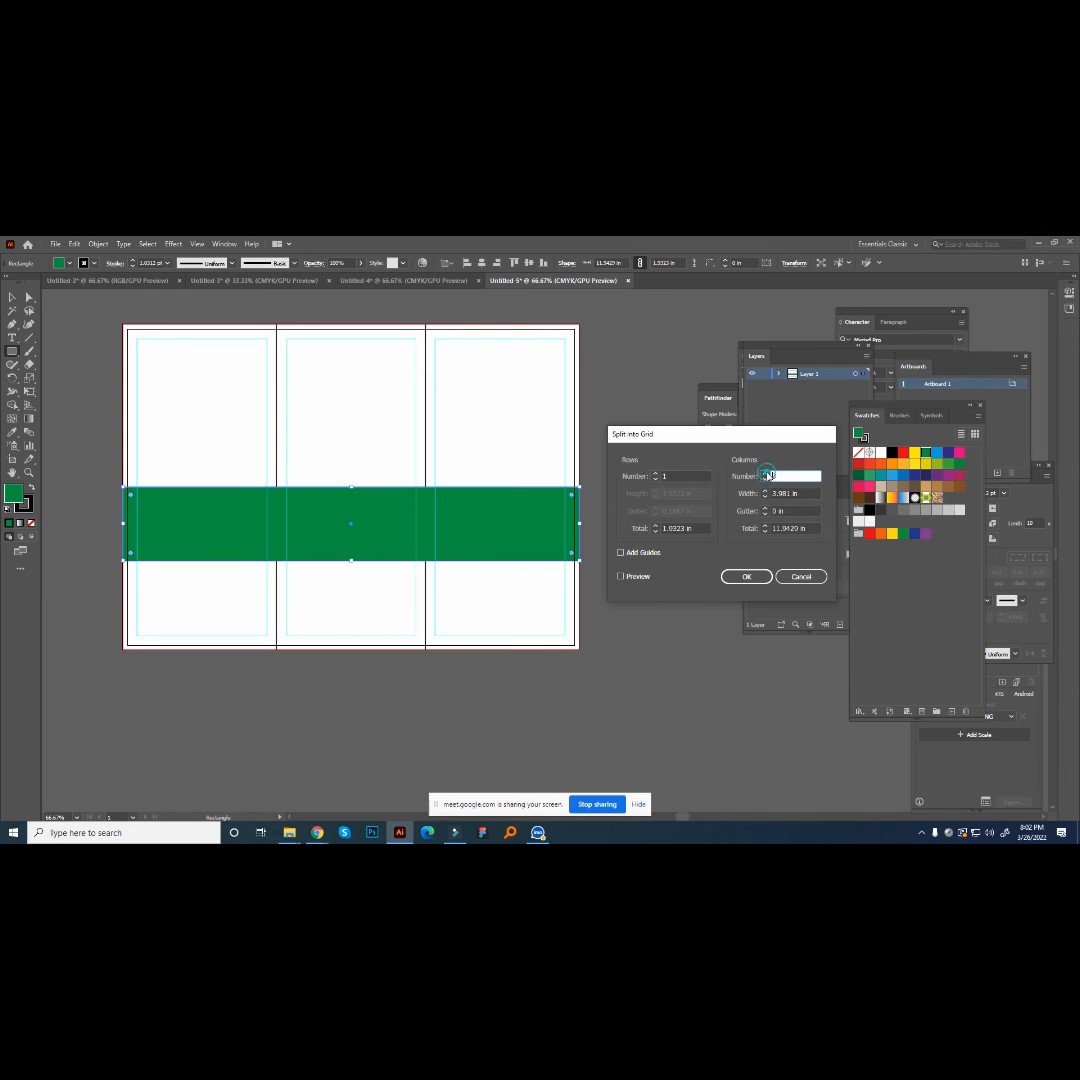
click(748, 576)
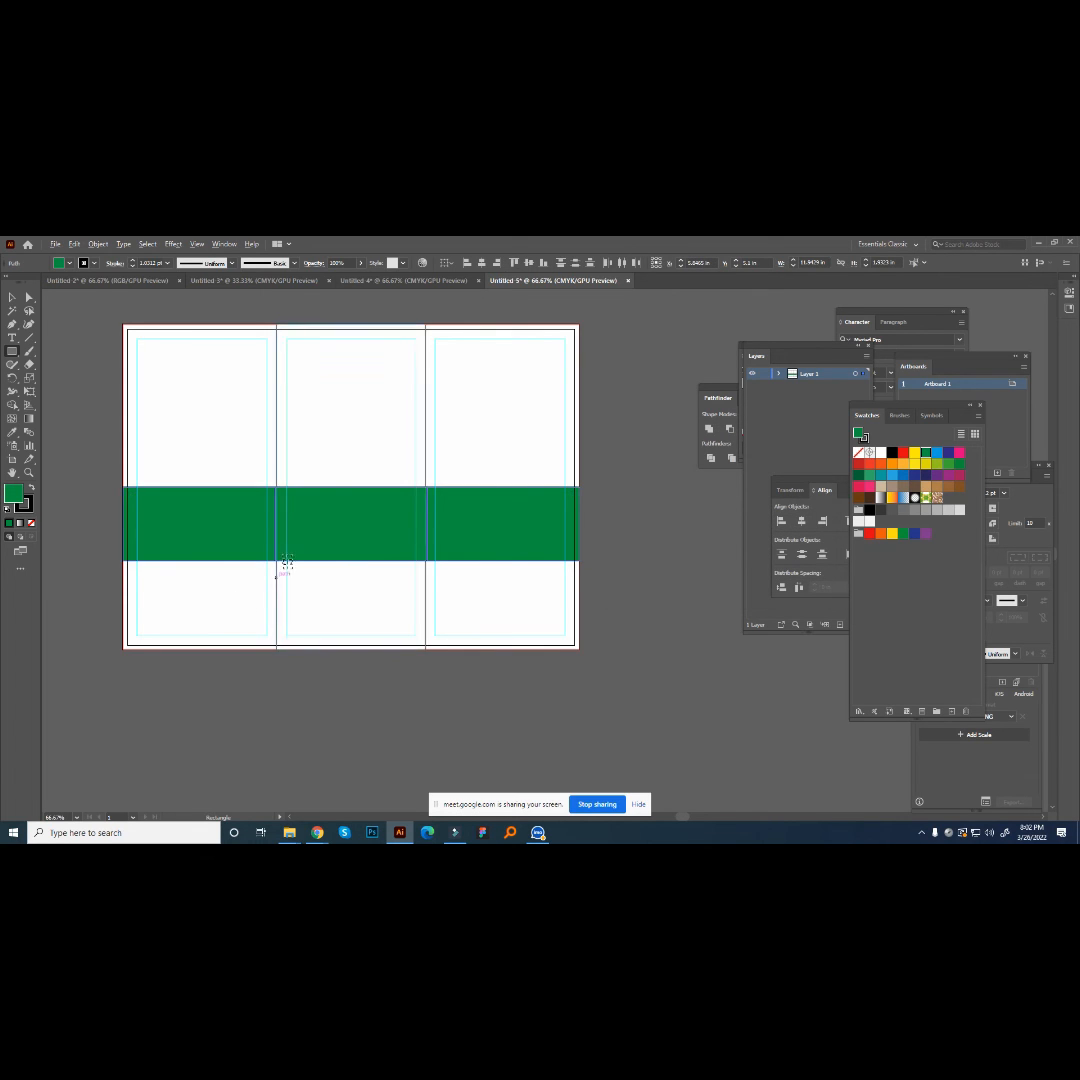
- Pull the right green piece's outer edge in from the bleed line to the artboard edge
scroll(285, 557, up, 2)
scroll(285, 560, down, 2)
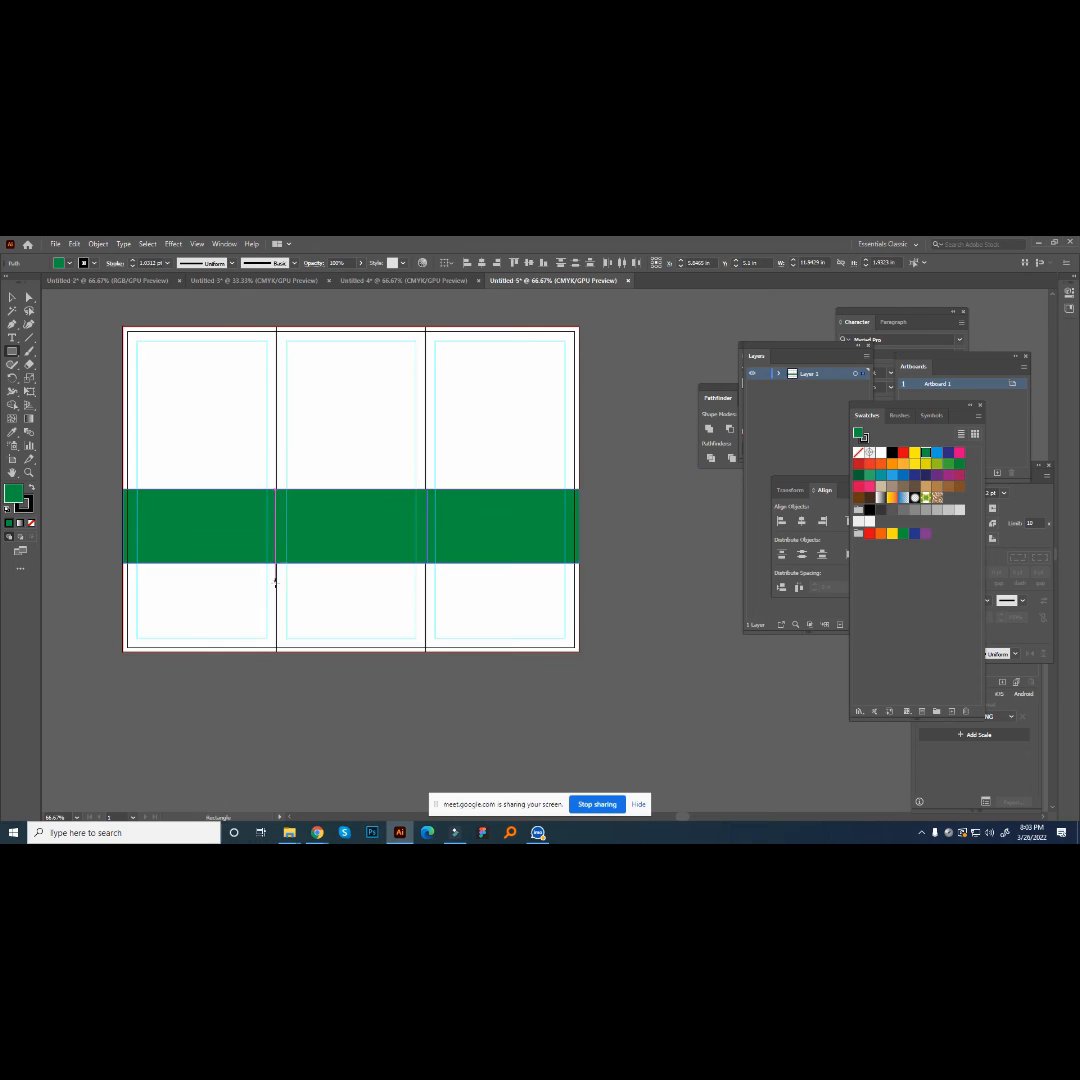
click(15, 297)
scroll(578, 540, up, 2)
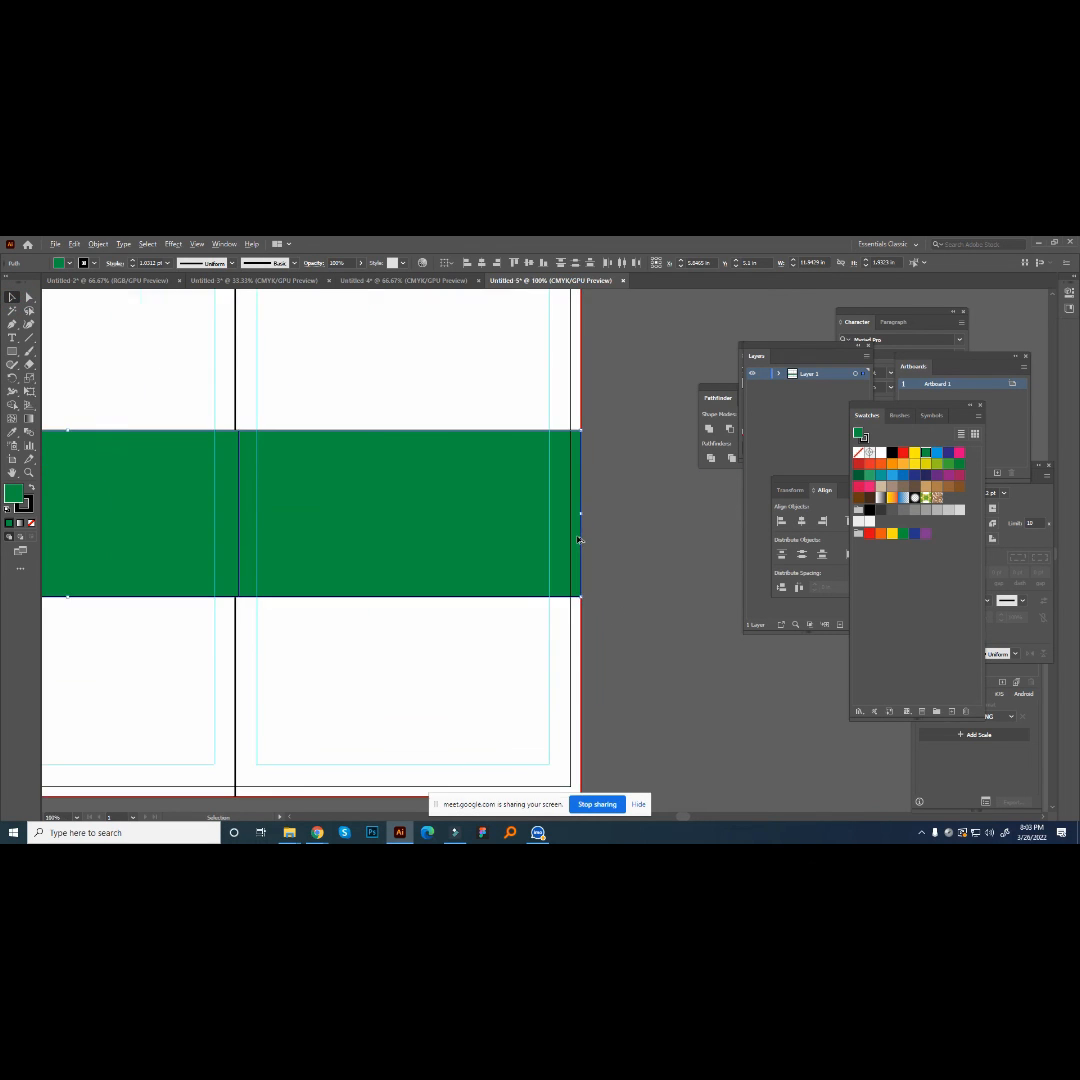
scroll(614, 537, down, 2)
scroll(125, 520, up, 2)
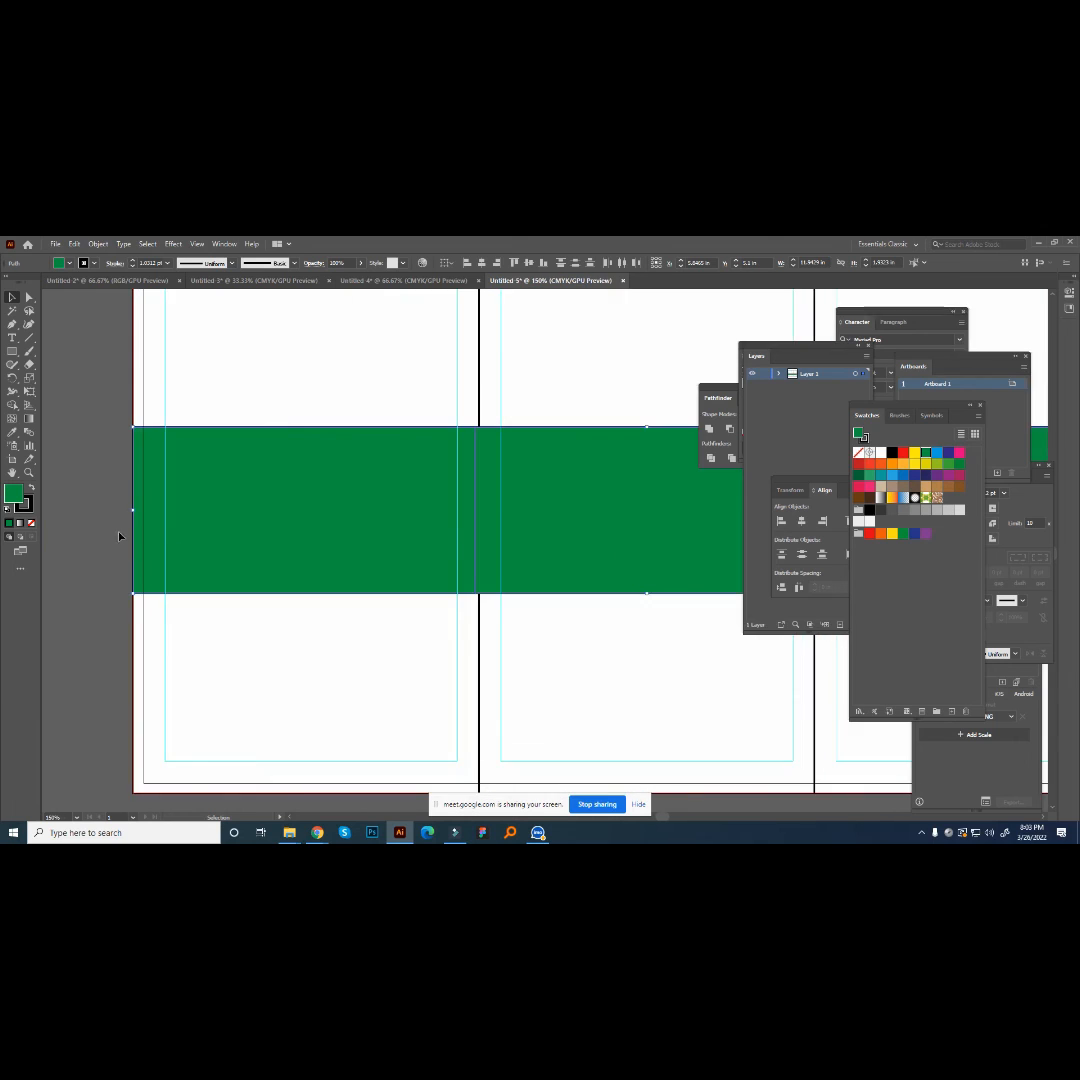
scroll(116, 535, down, 2)
scroll(580, 530, up, 3)
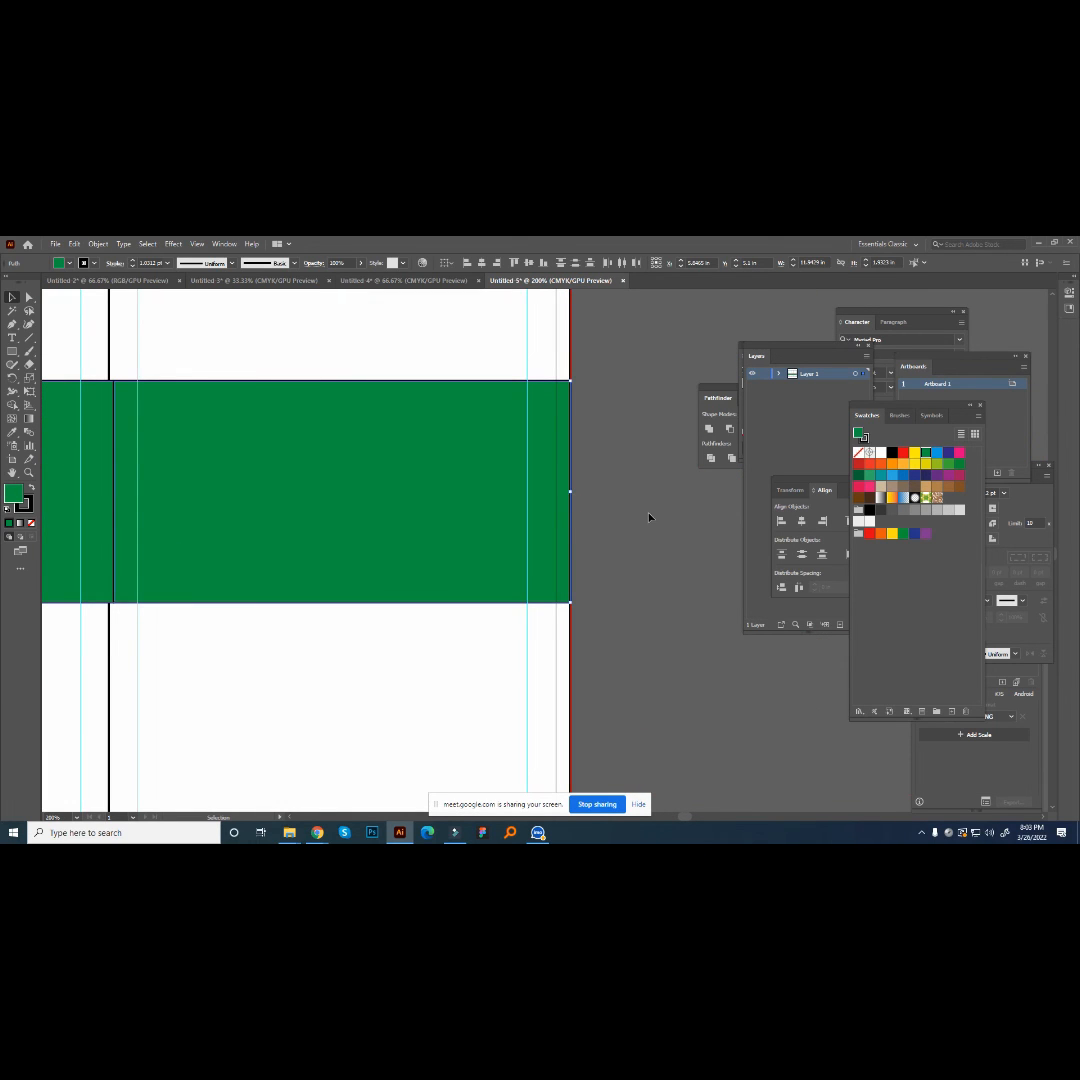
scroll(630, 548, down, 1)
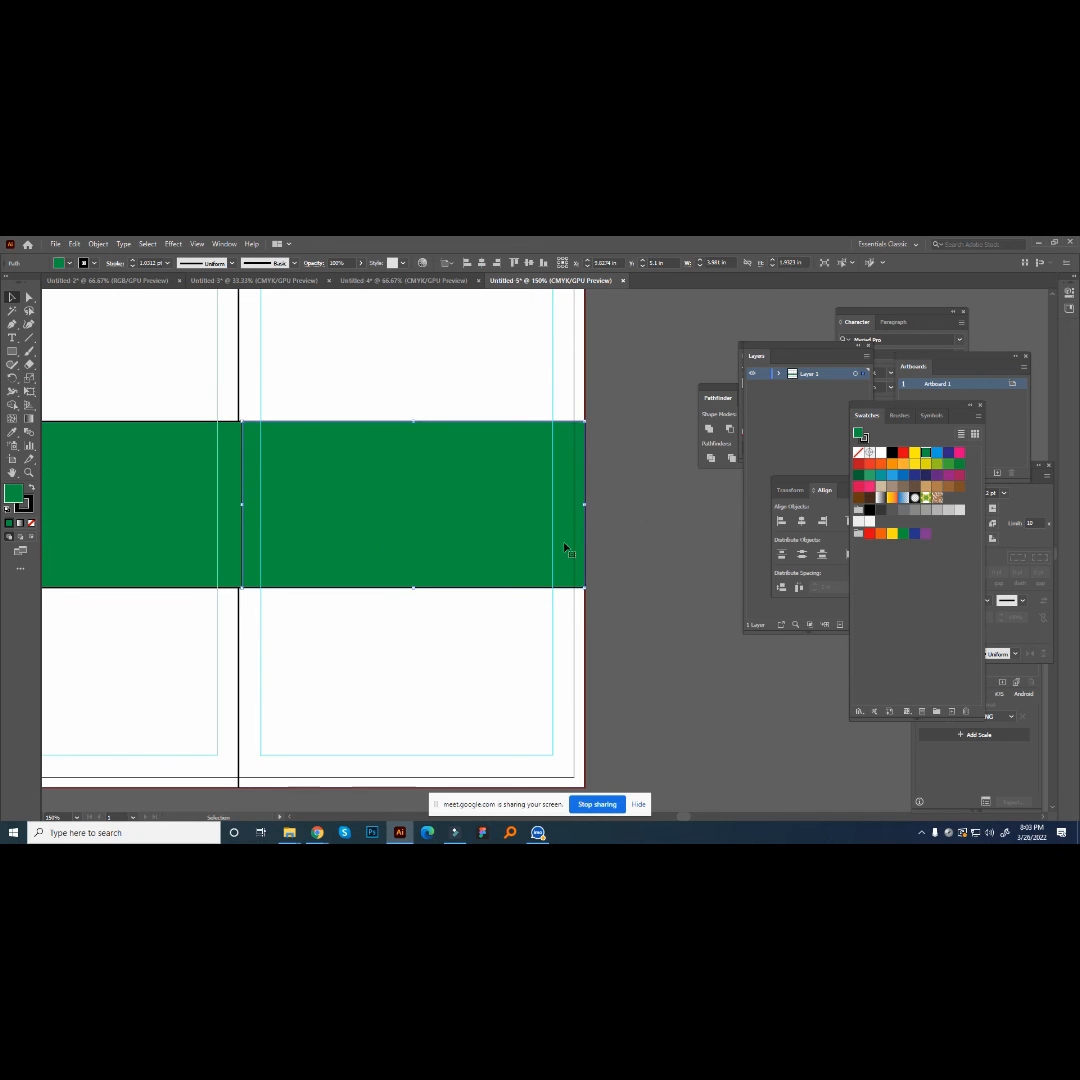
scroll(590, 550, down, 1)
scroll(545, 540, up, 3)
drag(539, 541, 519, 541)
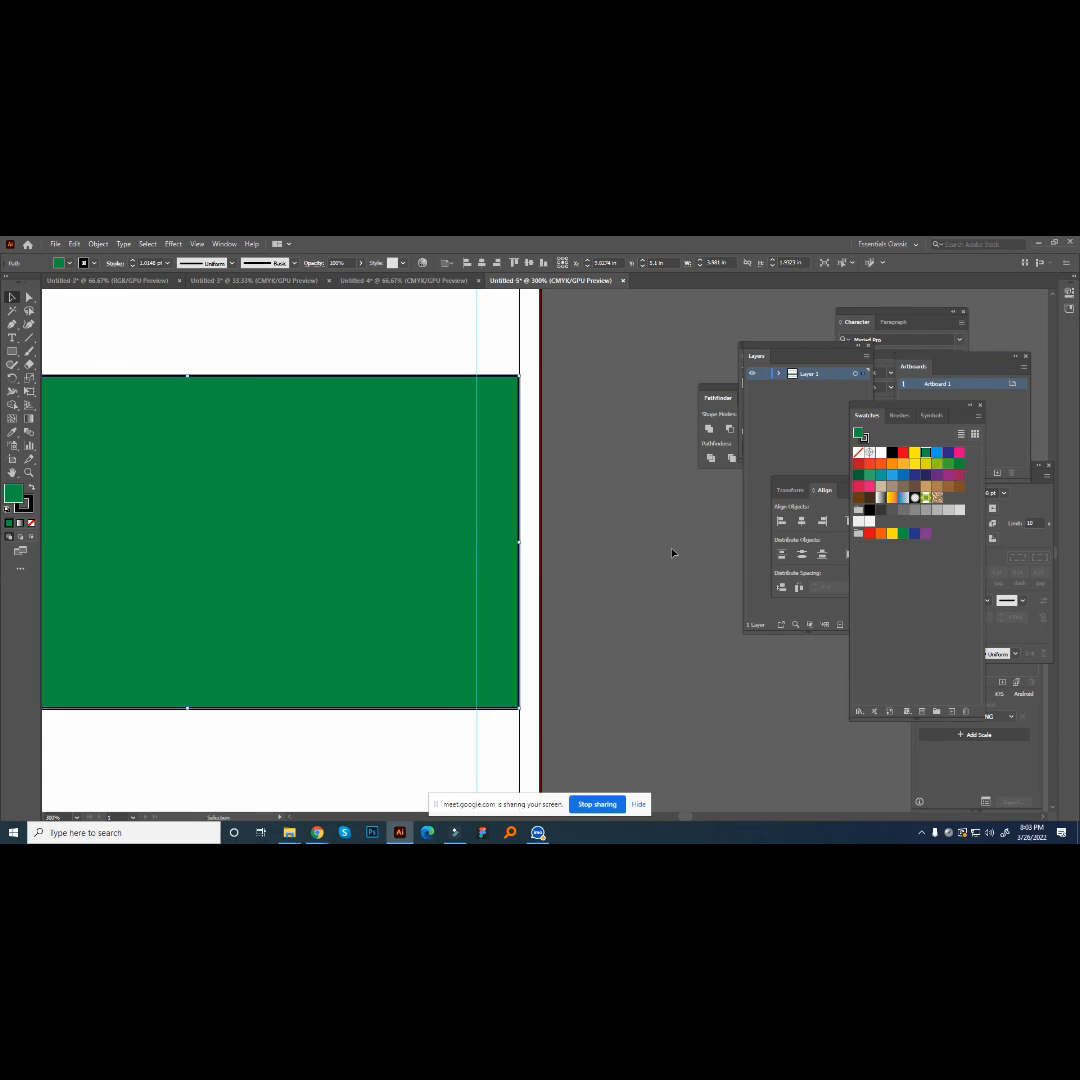
- Pull the left green piece's outer edge in from the bleed line to the artboard edge and select the right piece
key(ctrl+0)
drag(187, 545, 191, 547)
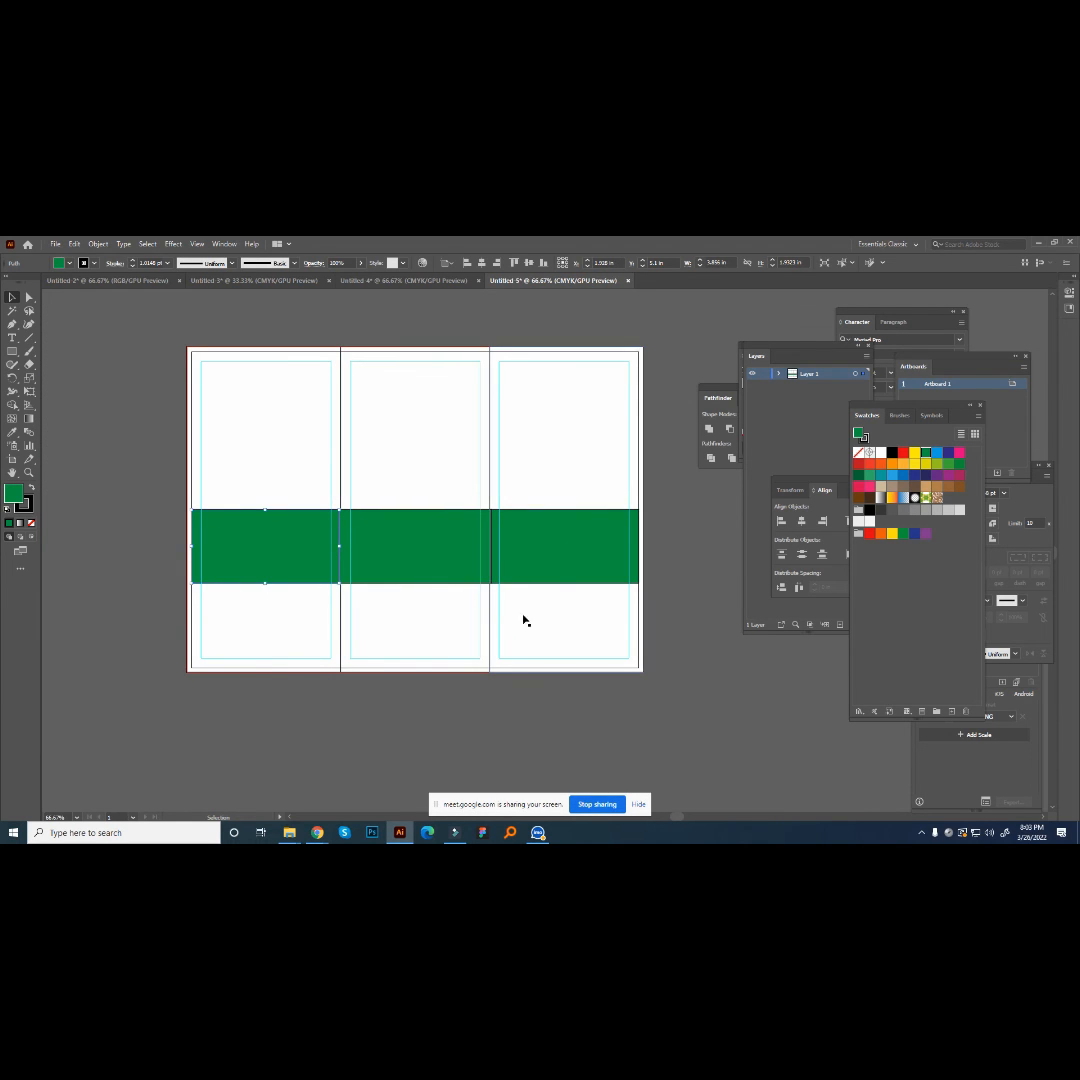
click(586, 551)
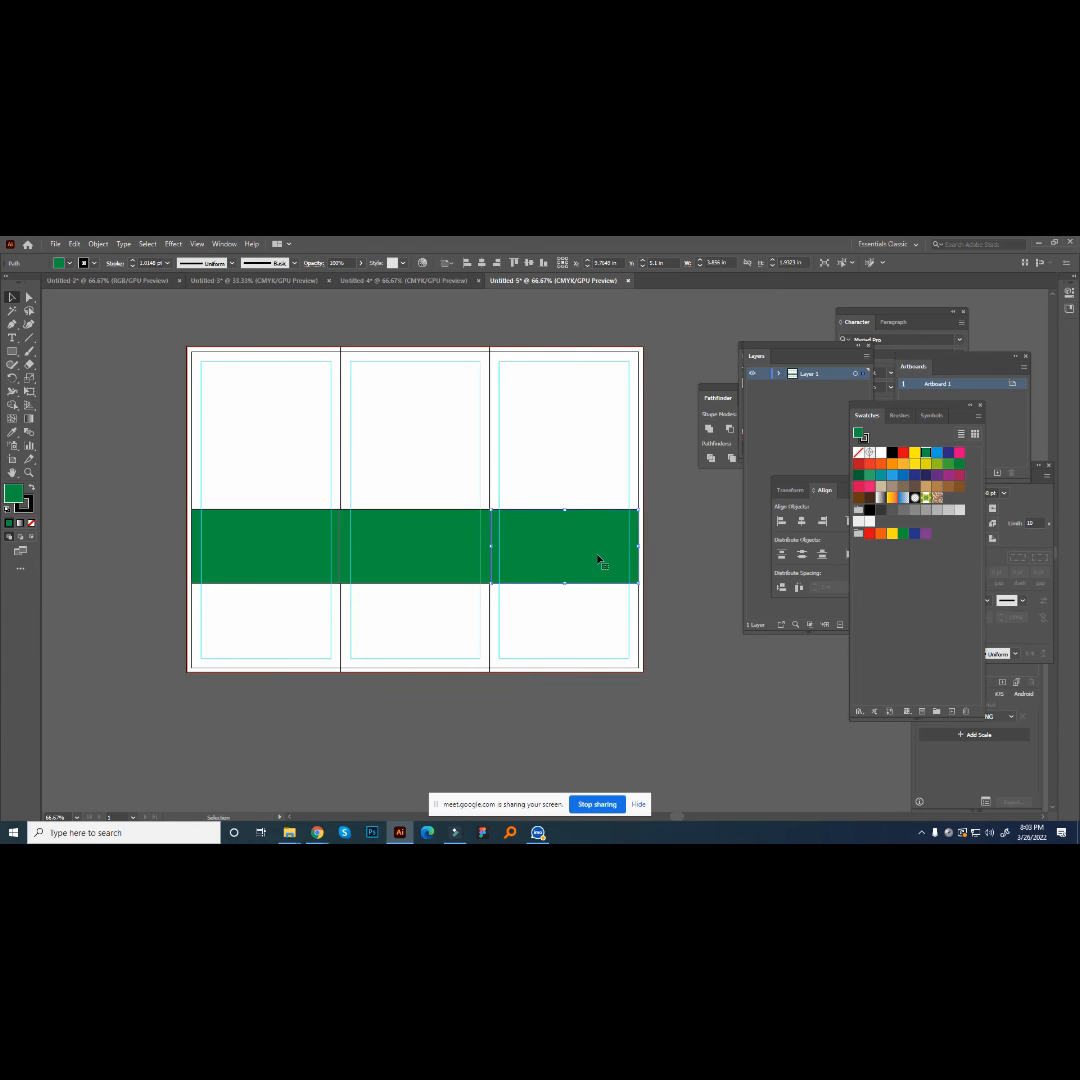
- Move the middle, left and right green pieces below the artboard, one beneath the other
scroll(600, 561, down, 1)
drag(399, 467, 408, 650)
scroll(408, 650, down, 1)
drag(282, 403, 430, 689)
drag(555, 454, 414, 803)
scroll(415, 800, down, 3)
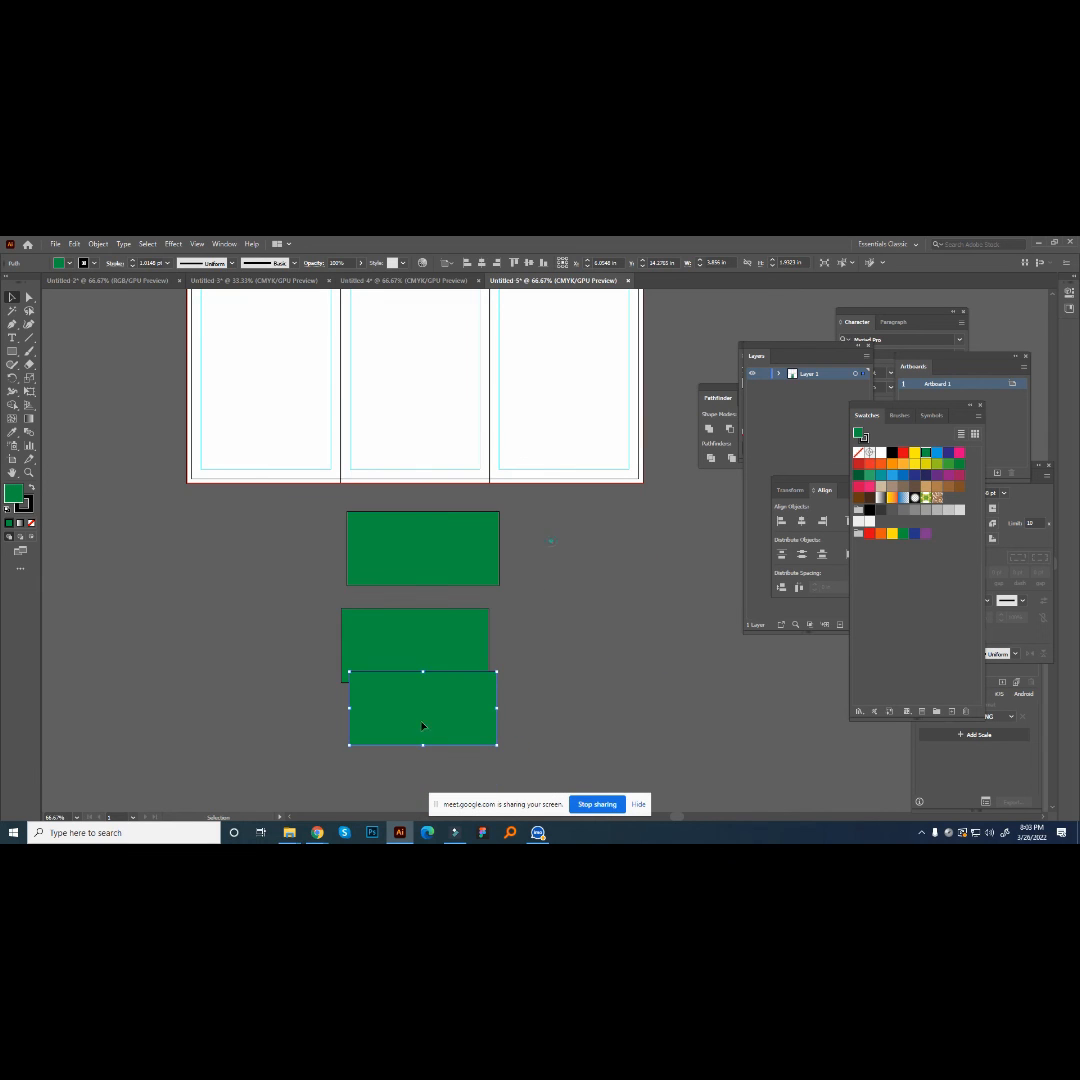
- Align the three green pieces on their horizontal centers and move the second piece up against the first one's bottom edge
key(ctrl+a)
click(484, 262)
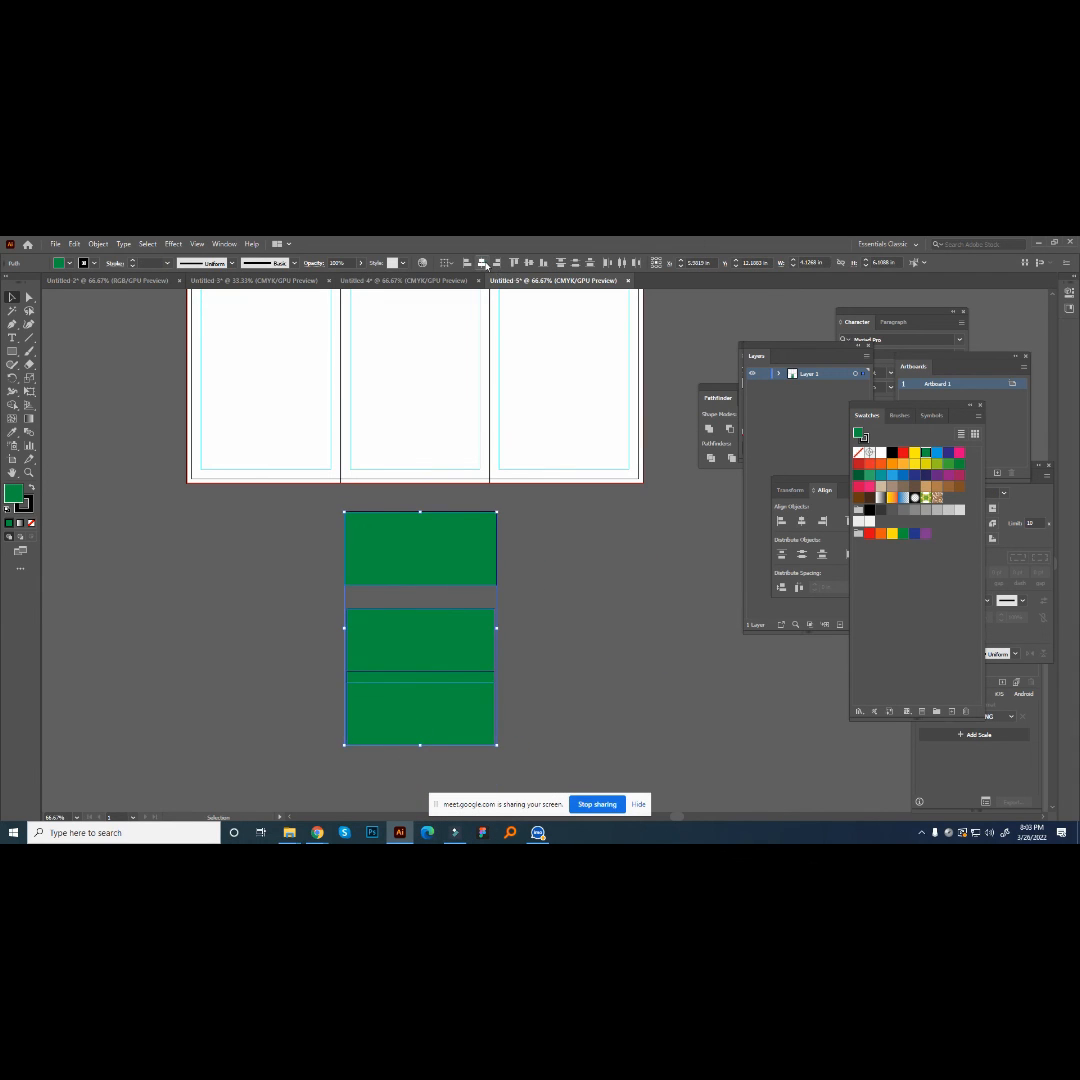
click(624, 613)
drag(412, 632, 412, 606)
click(553, 599)
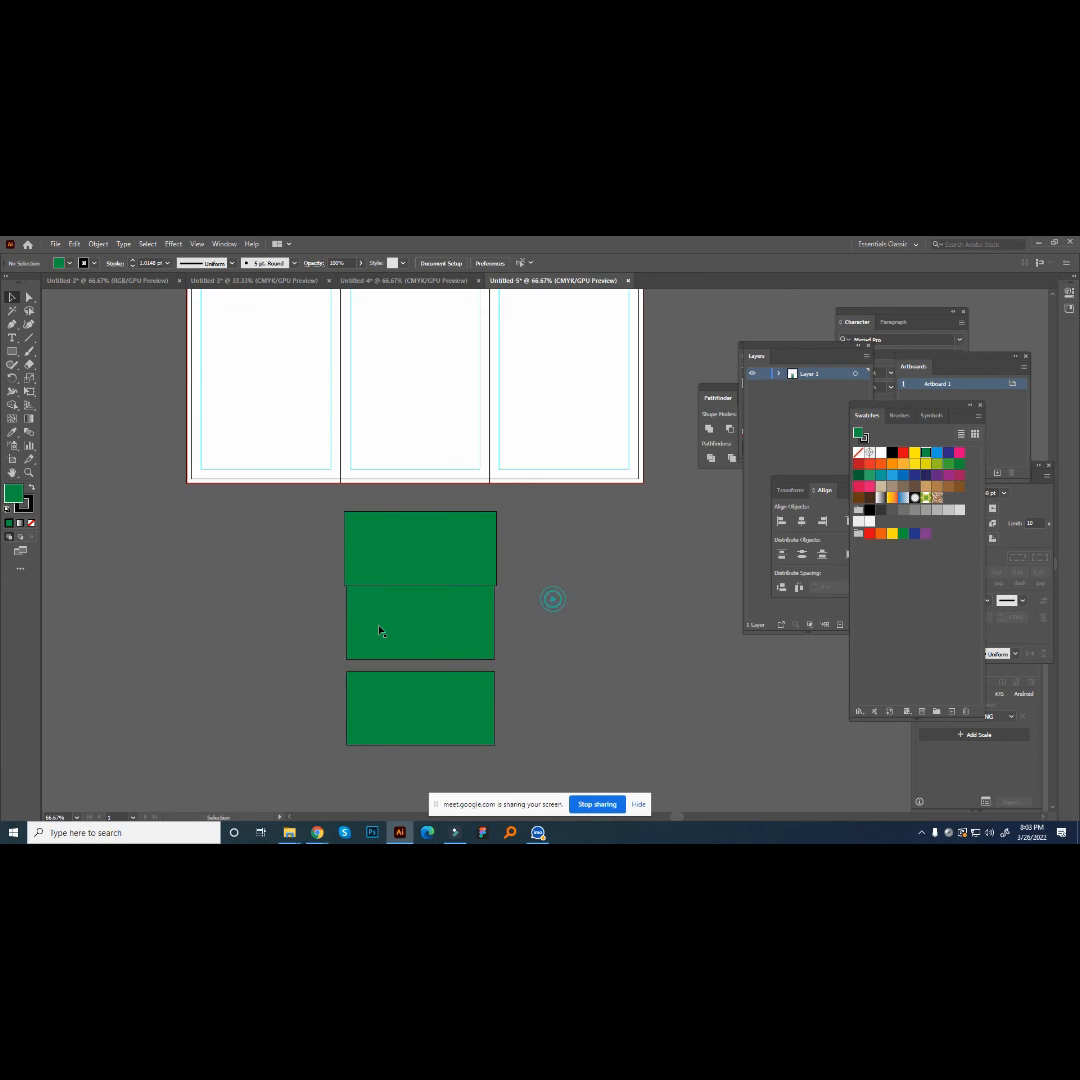
- Compare the widths of the stacked green pieces with each other and with the brochure panels
scroll(380, 631, up, 1)
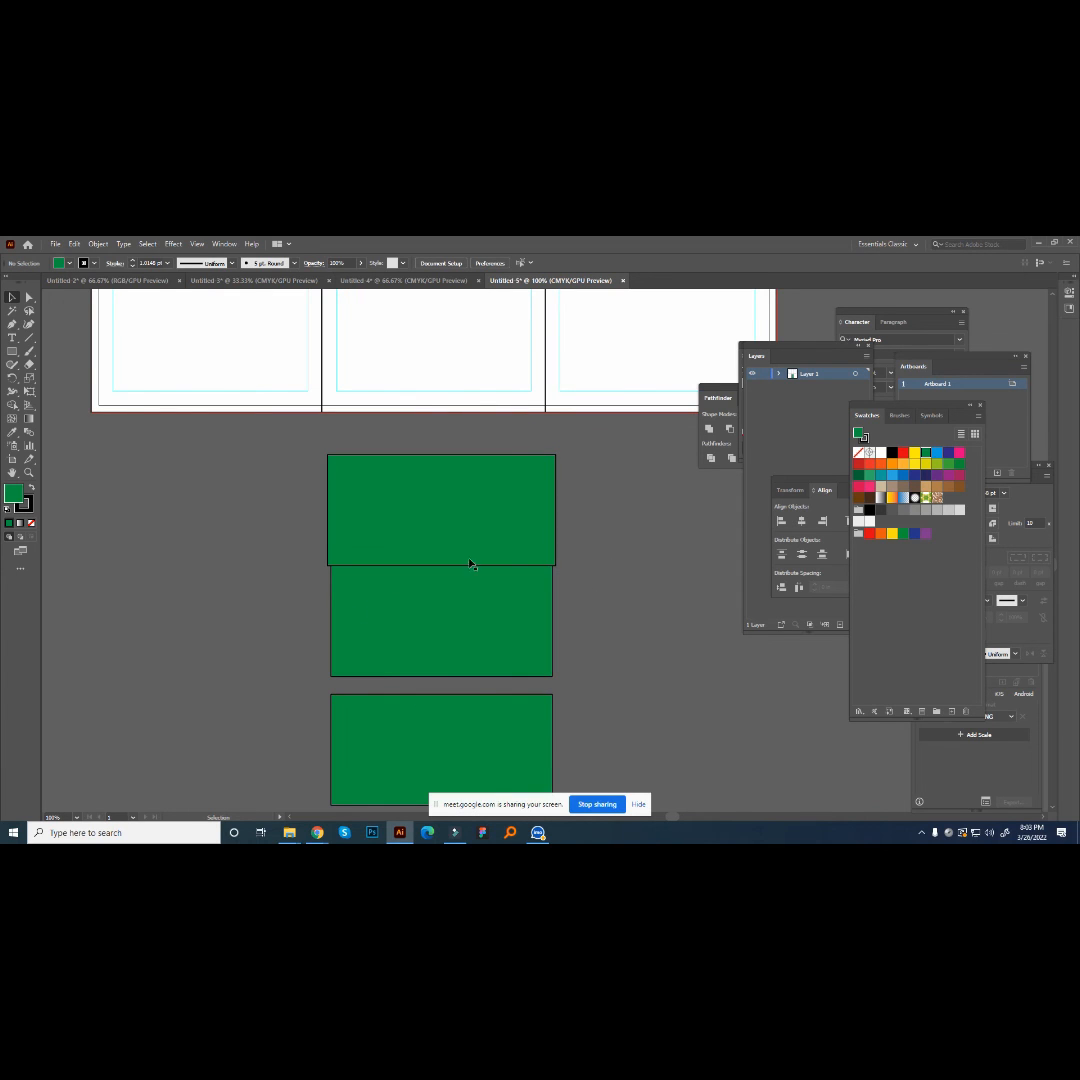
scroll(420, 590, down, 1)
scroll(428, 624, down, 2)
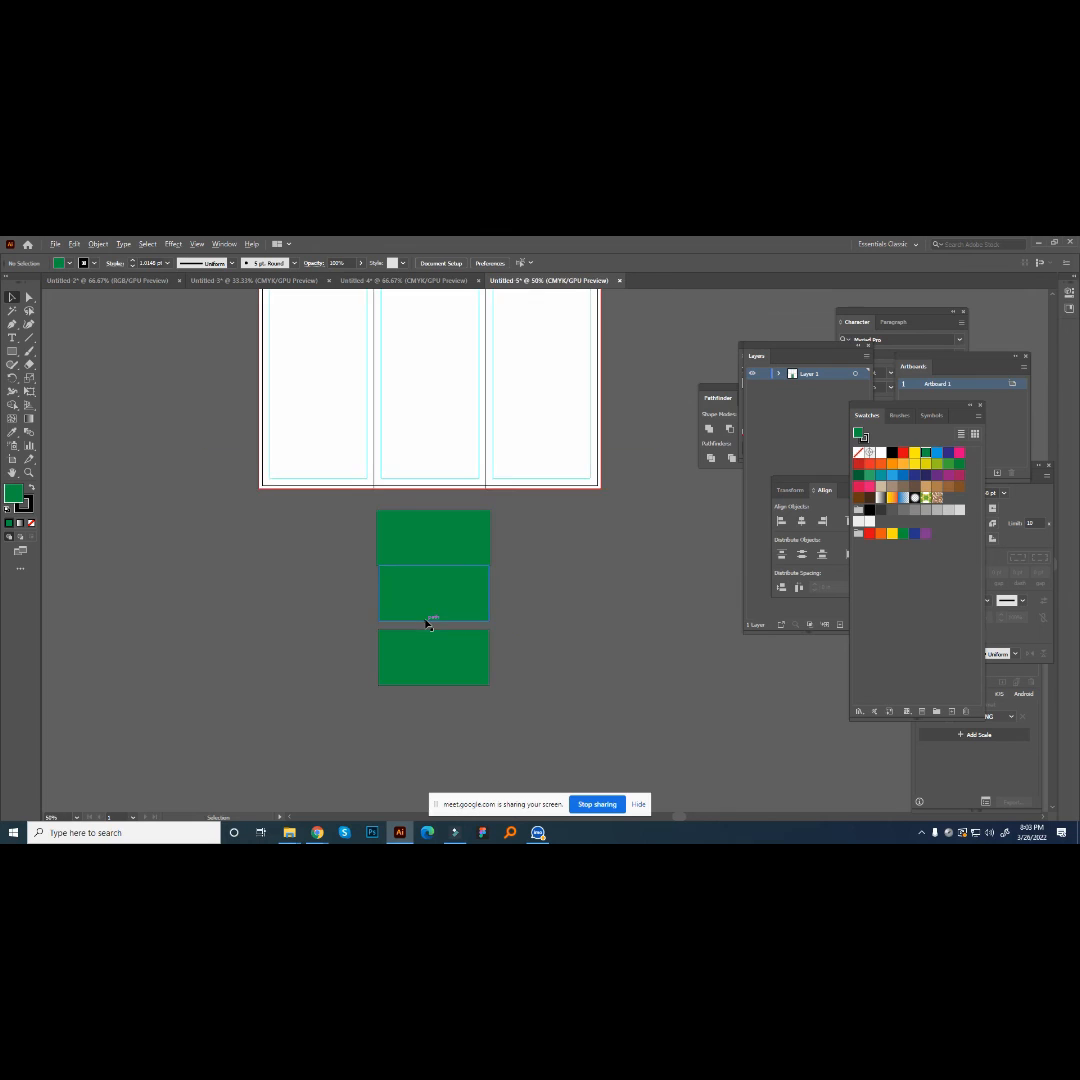
scroll(574, 622, up, 1)
scroll(580, 621, up, 1)
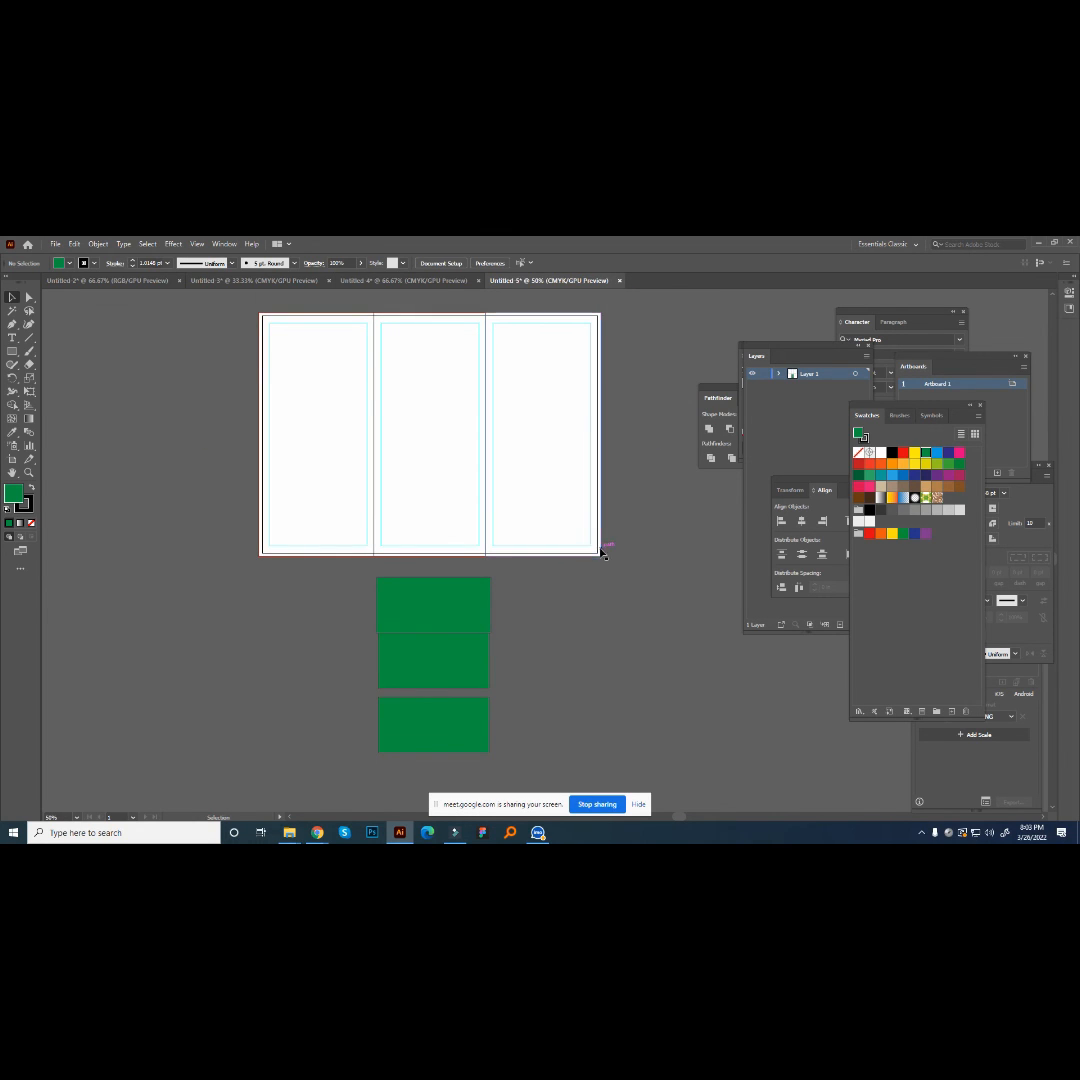
scroll(599, 553, up, 1)
scroll(603, 488, up, 1)
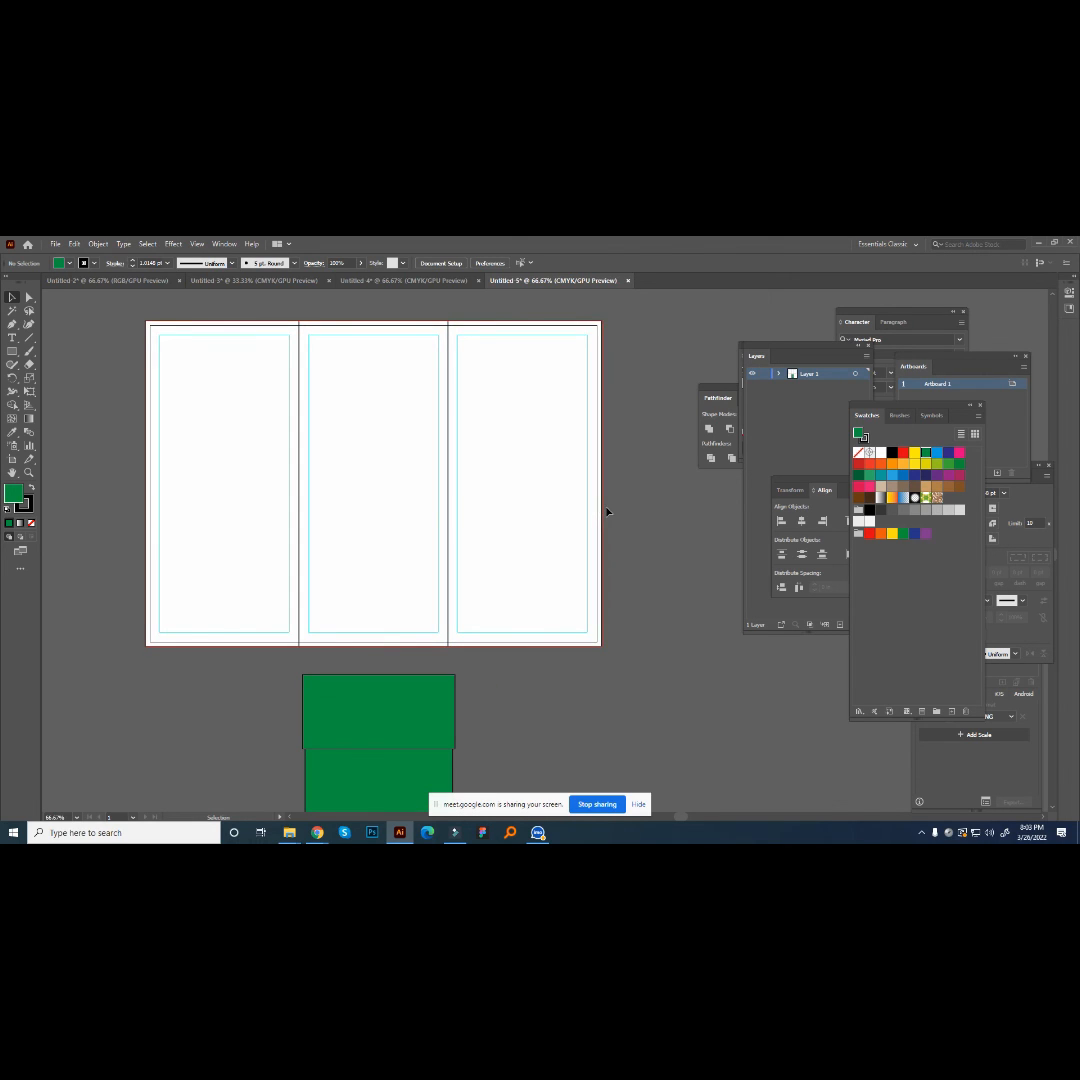
scroll(597, 690, down, 1)
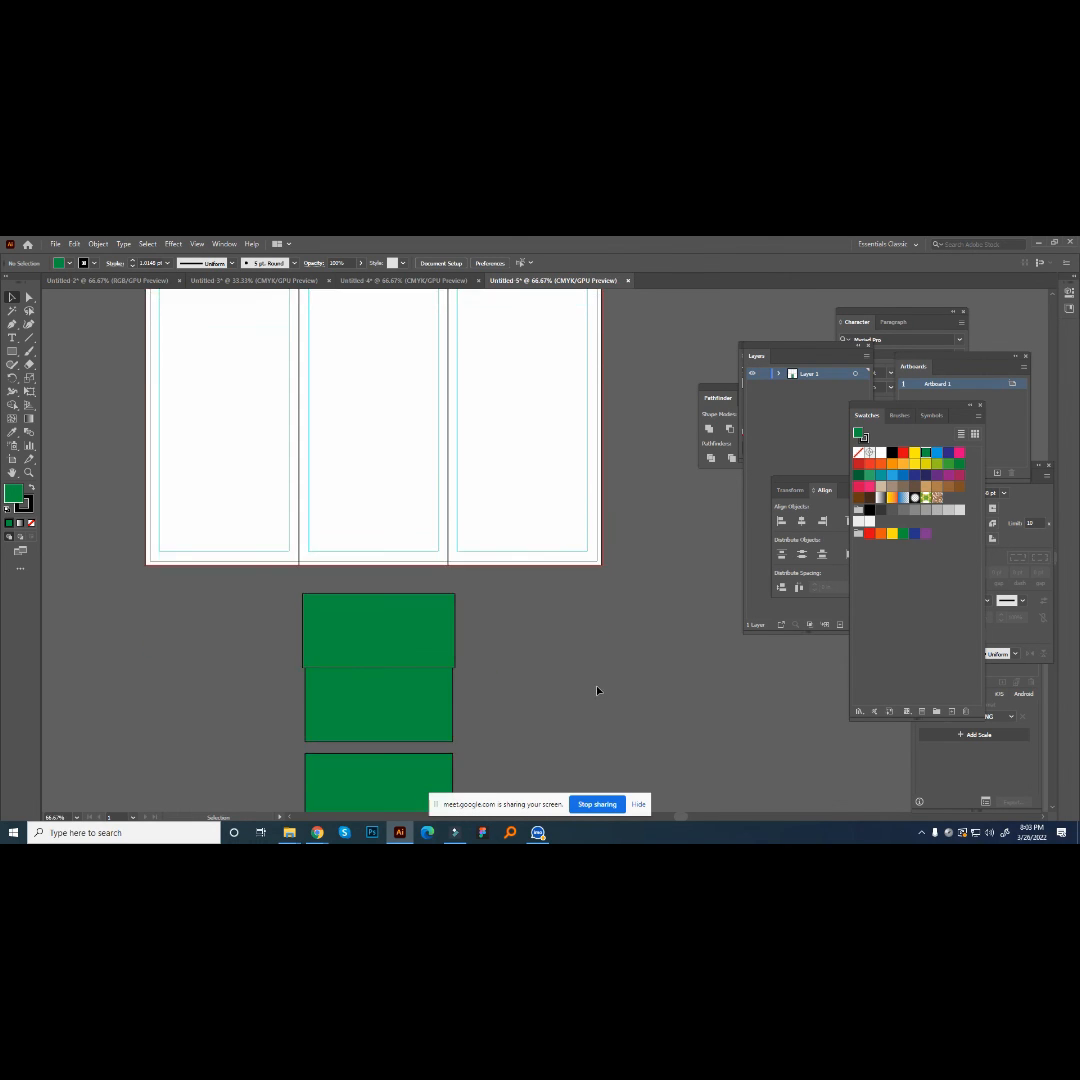
scroll(598, 690, down, 1)
scroll(598, 690, down, 2)
scroll(598, 690, up, 1)
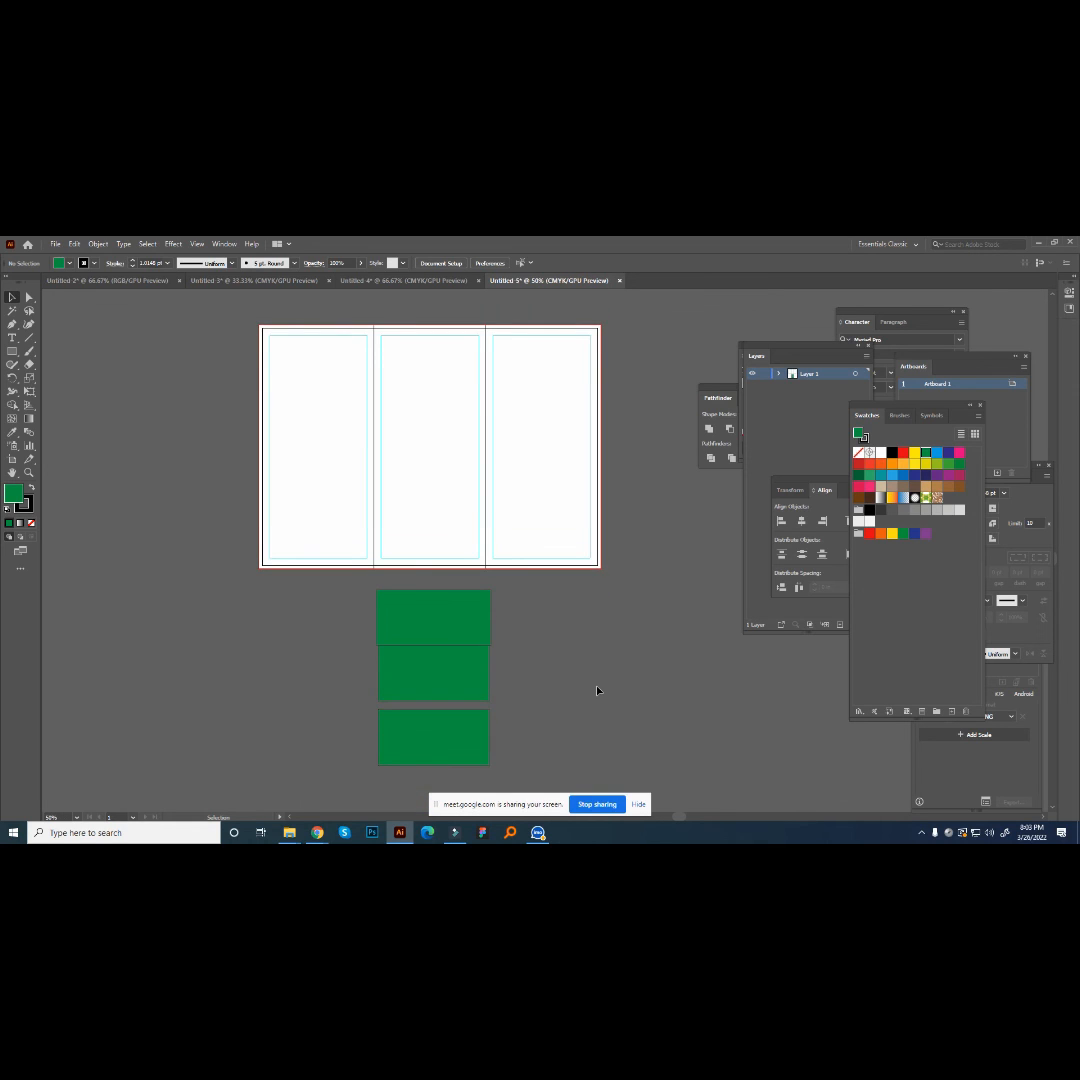
scroll(594, 689, up, 1)
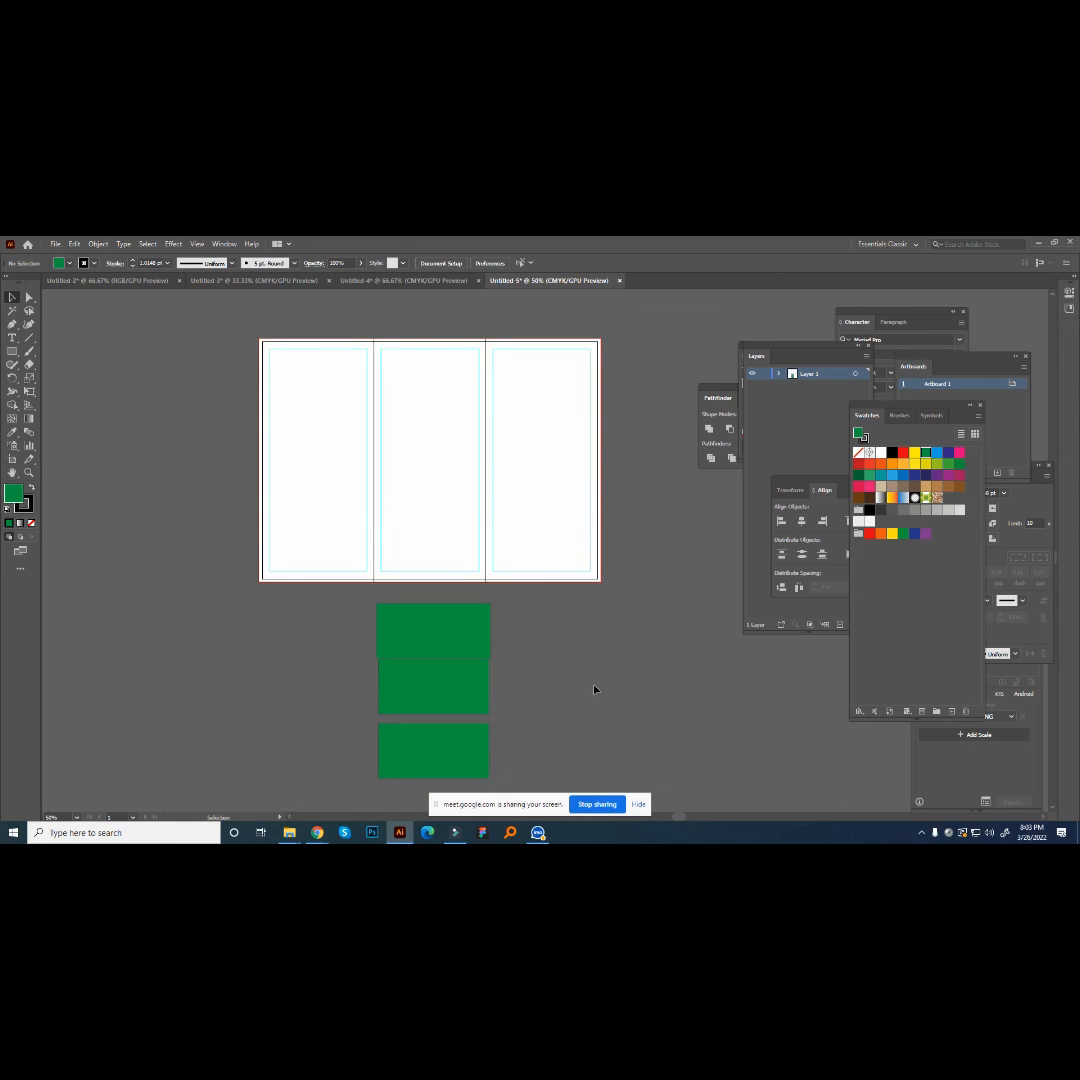
- Delete the three green pieces below the artboard
drag(562, 653, 307, 798)
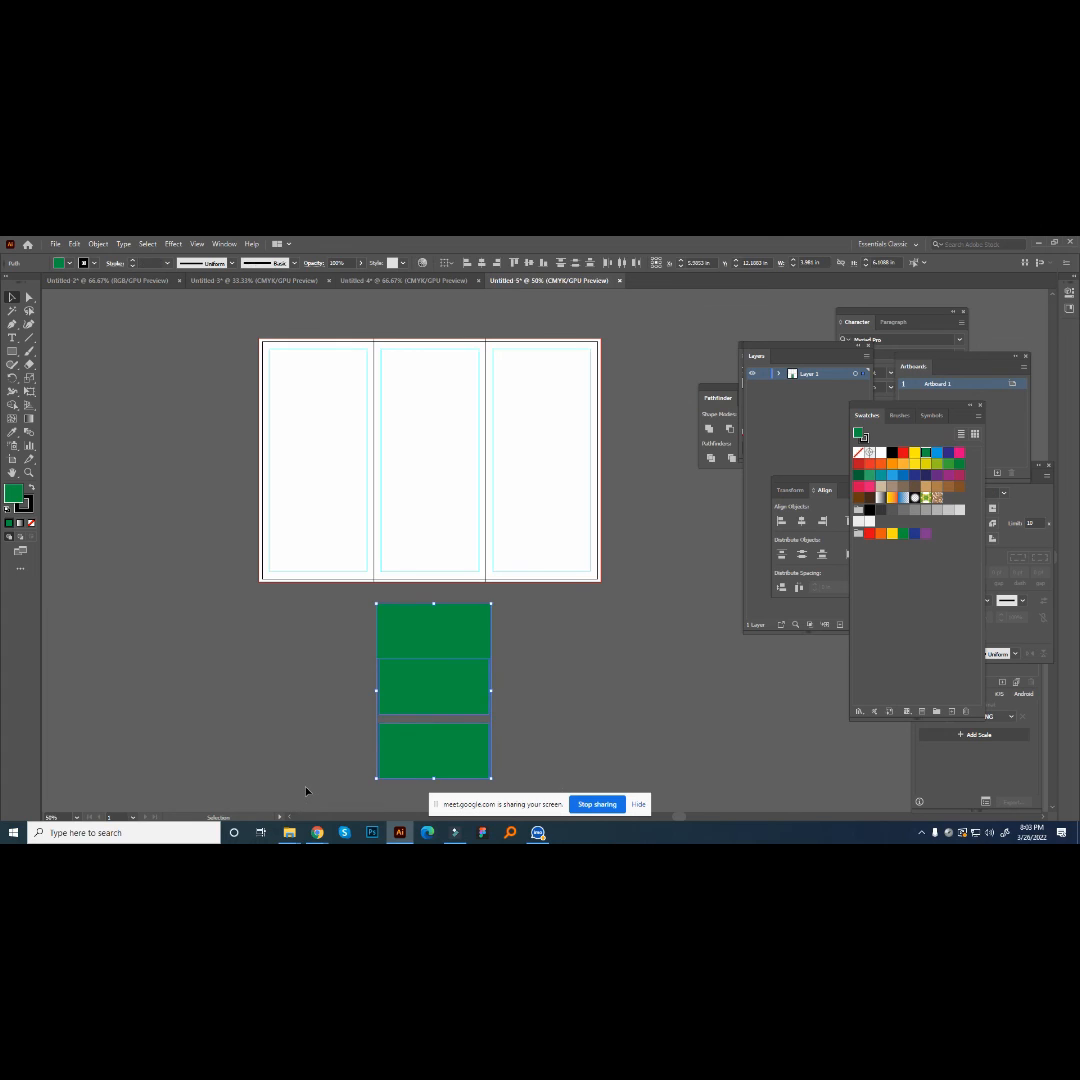
key(Delete)
scroll(505, 665, up, 1)
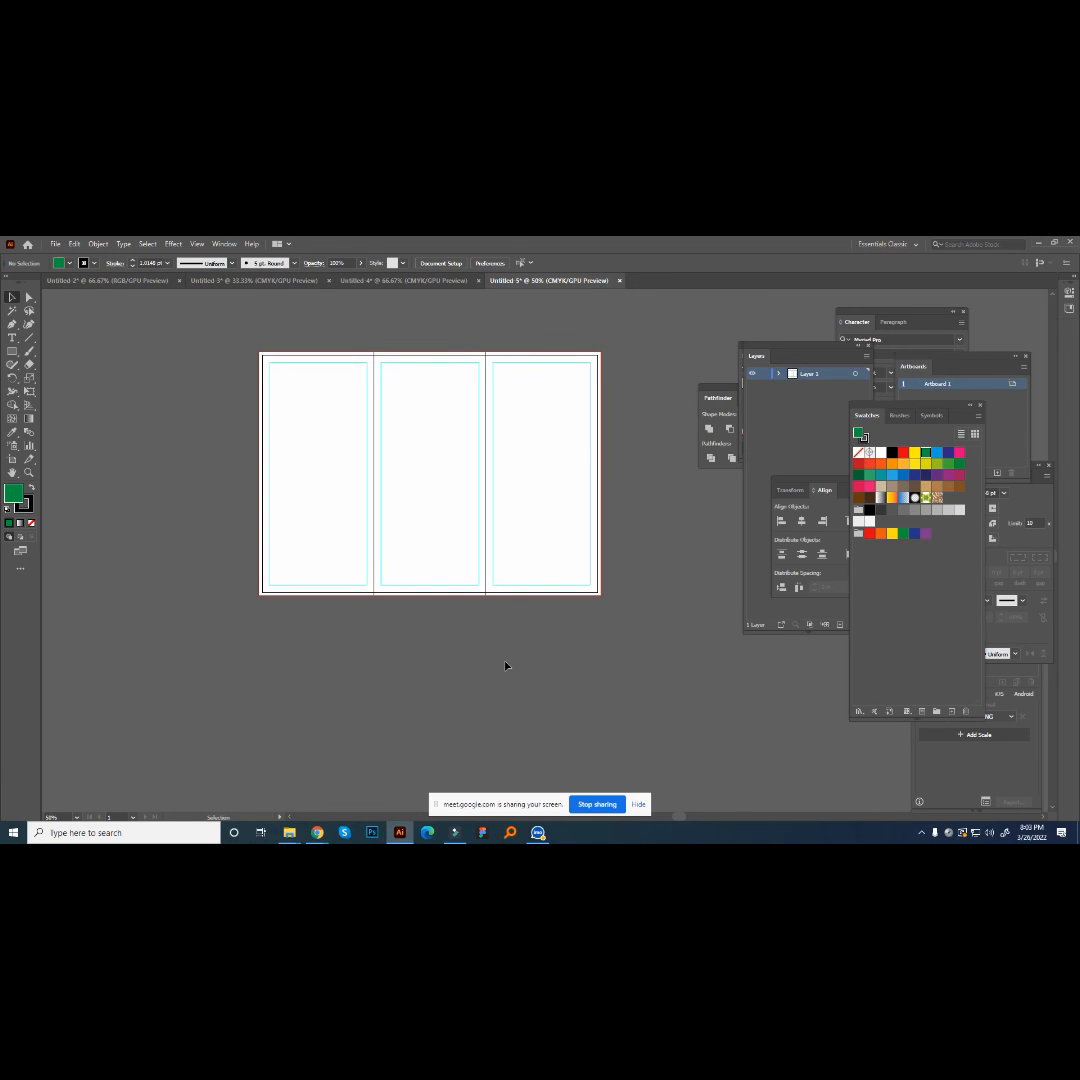